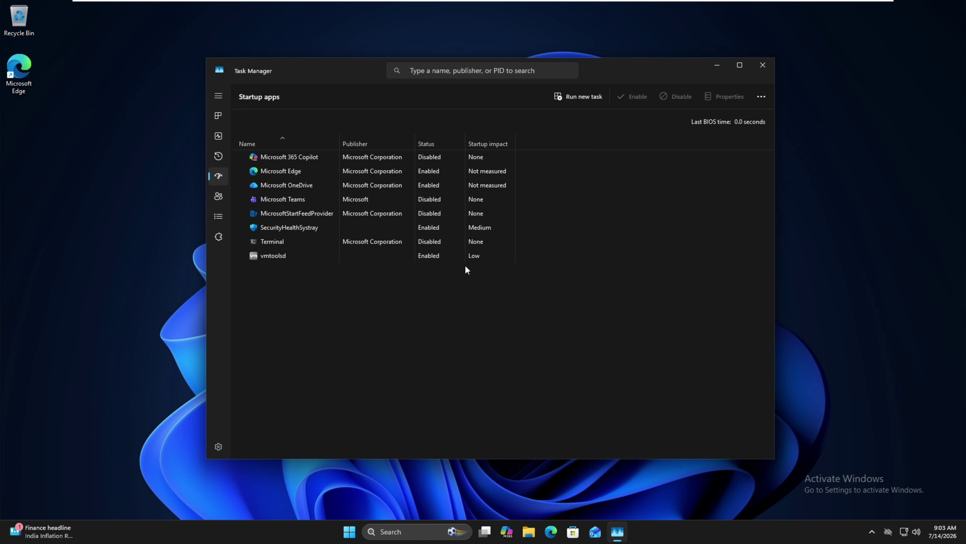
# Step: Search Windows for "grou", open the Local Group Policy Editor, and minimize Task Manager
pyautogui.click(350, 529)
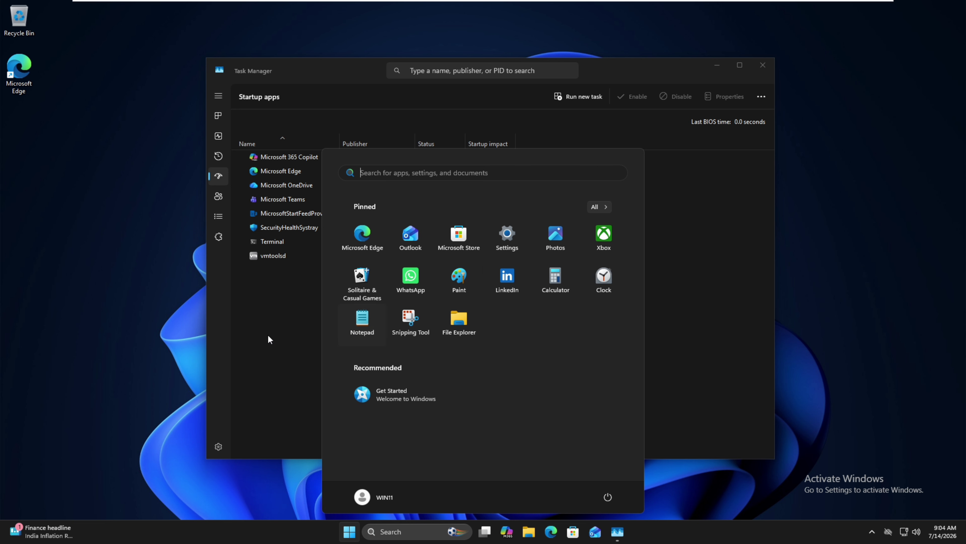
pyautogui.click(276, 334)
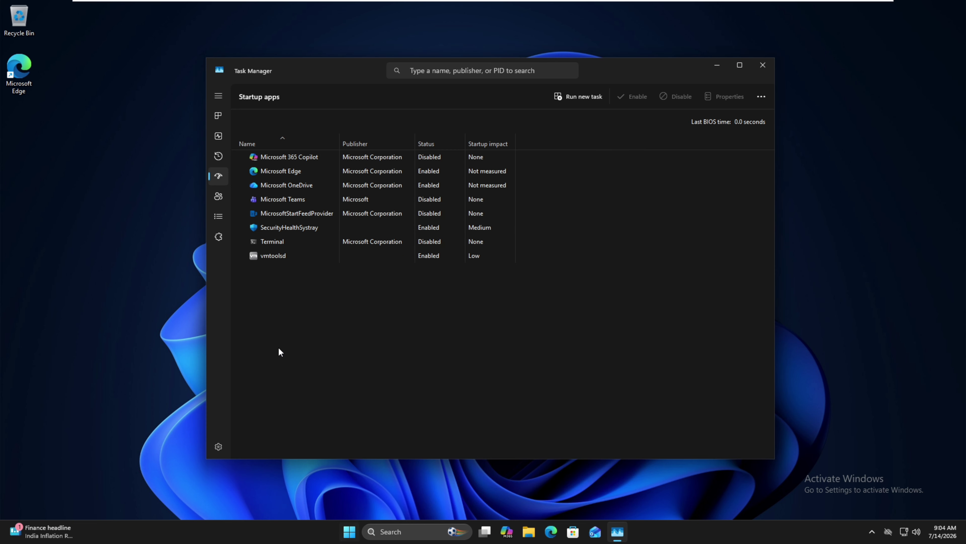
pyautogui.click(349, 532)
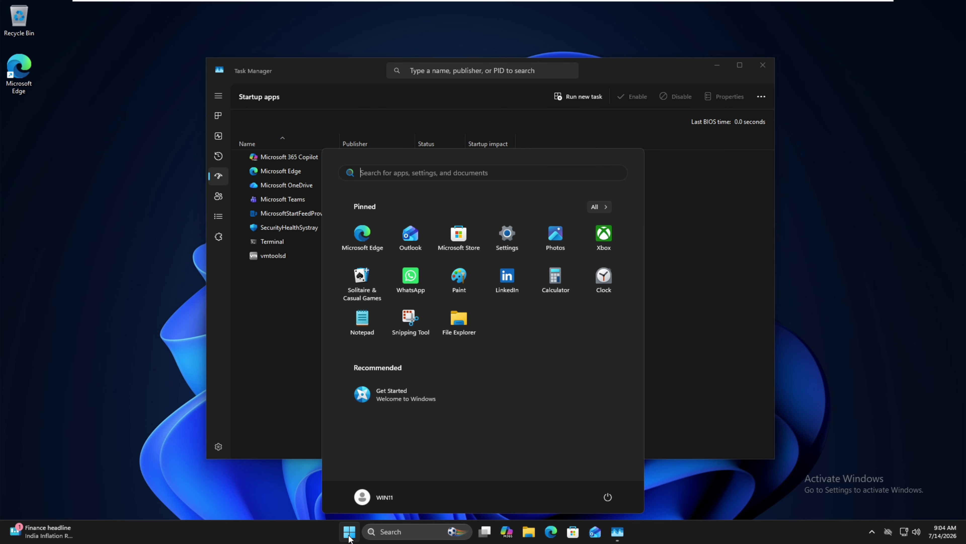
pyautogui.write('grou')
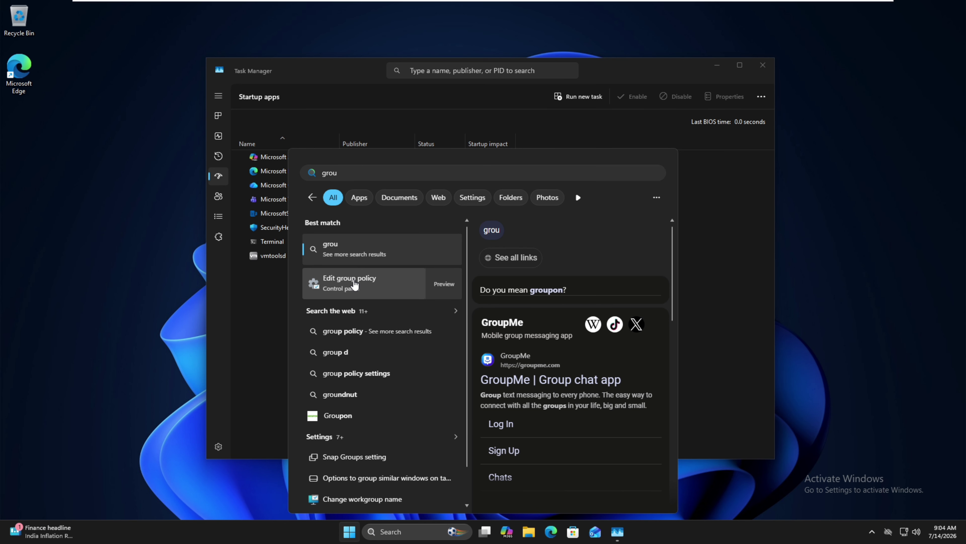
pyautogui.click(354, 283)
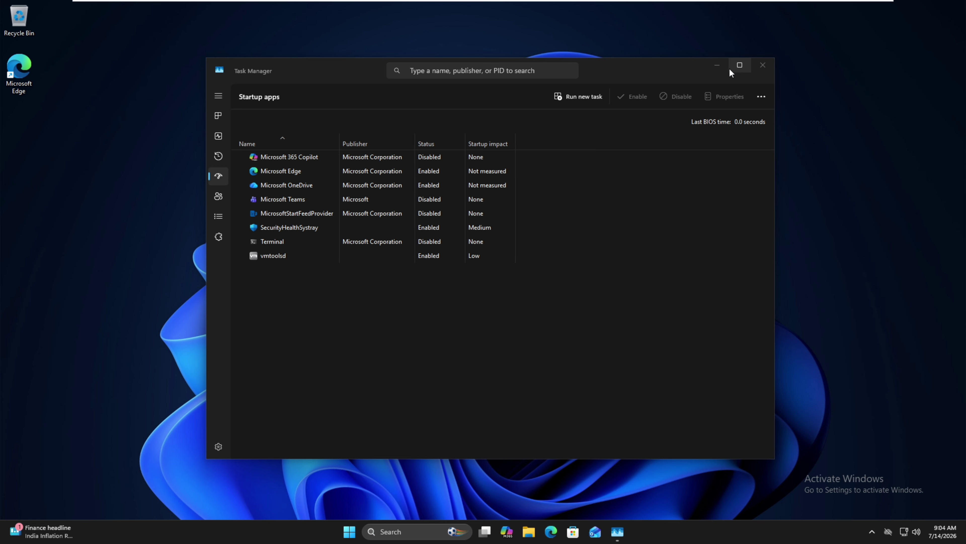
pyautogui.click(717, 65)
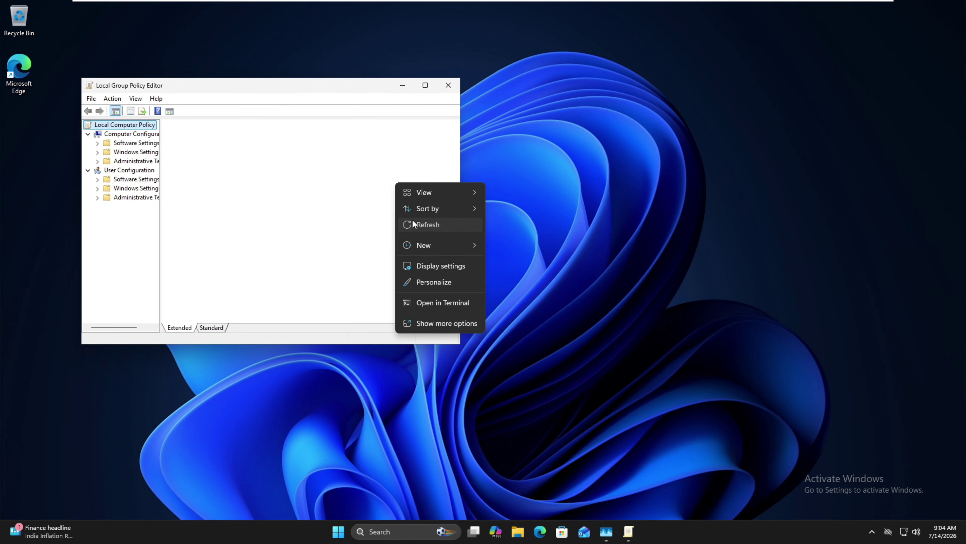
pyautogui.click(412, 221)
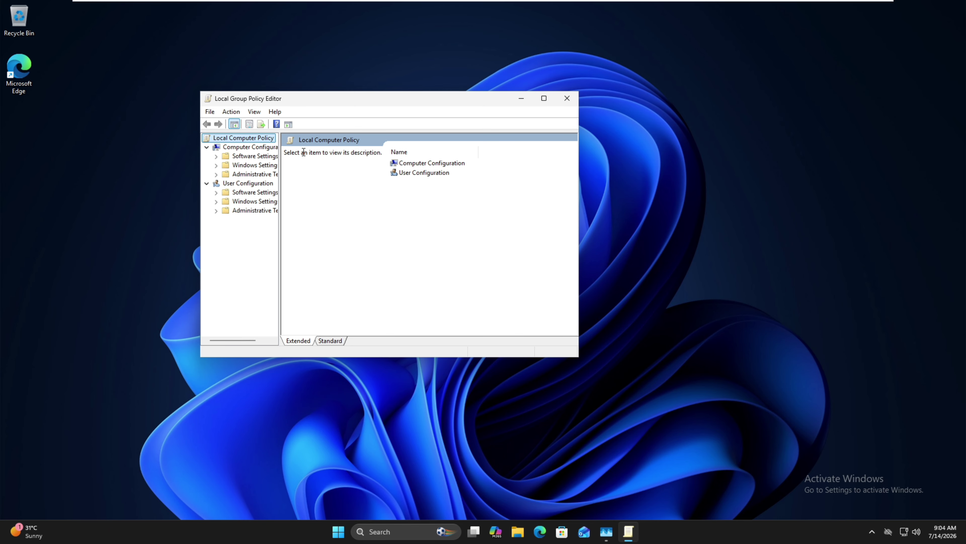
# Step: Open the Cloud Content policies under Computer Configuration, Administrative Templates, Windows Components, widening the tree pane and enlarging the window
pyautogui.moveTo(280, 185); pyautogui.dragTo(343, 188)
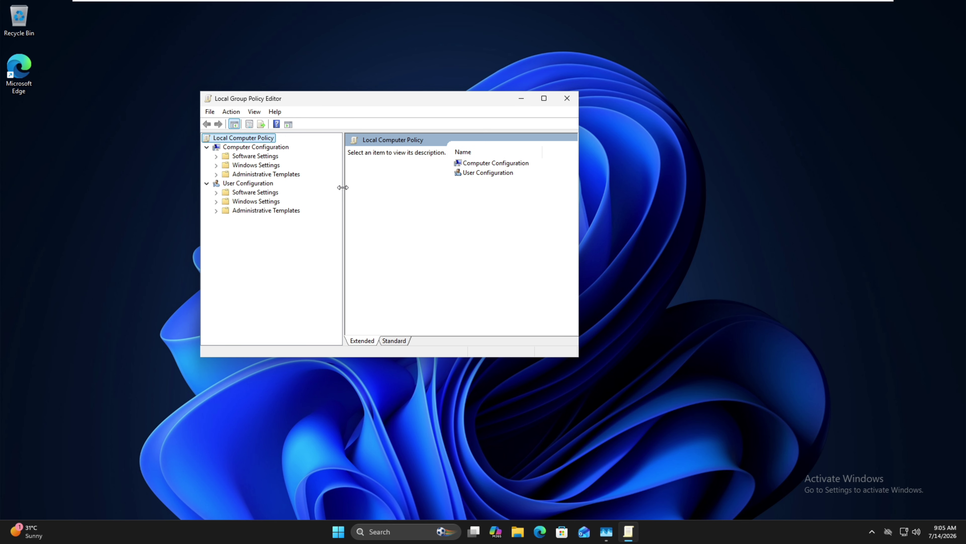
pyautogui.doubleClick(269, 174)
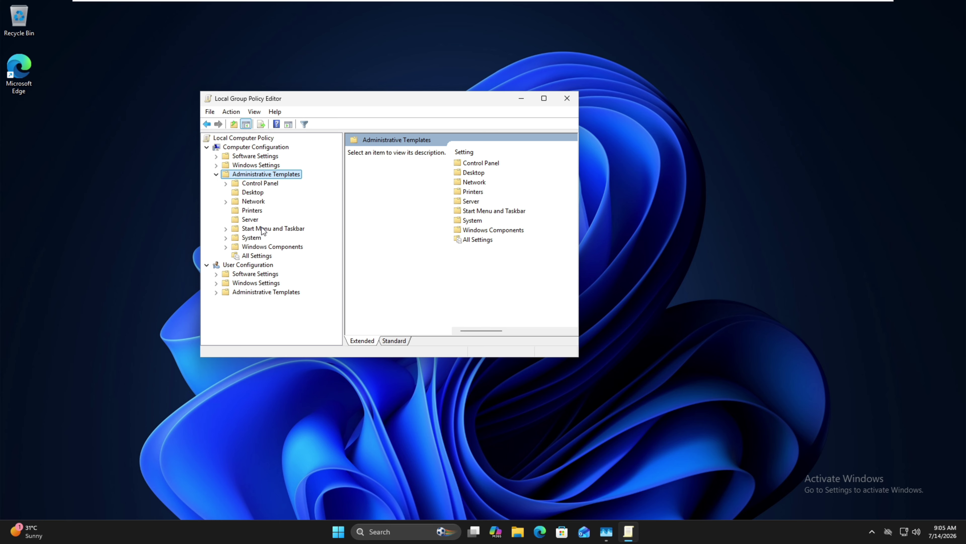
pyautogui.doubleClick(266, 248)
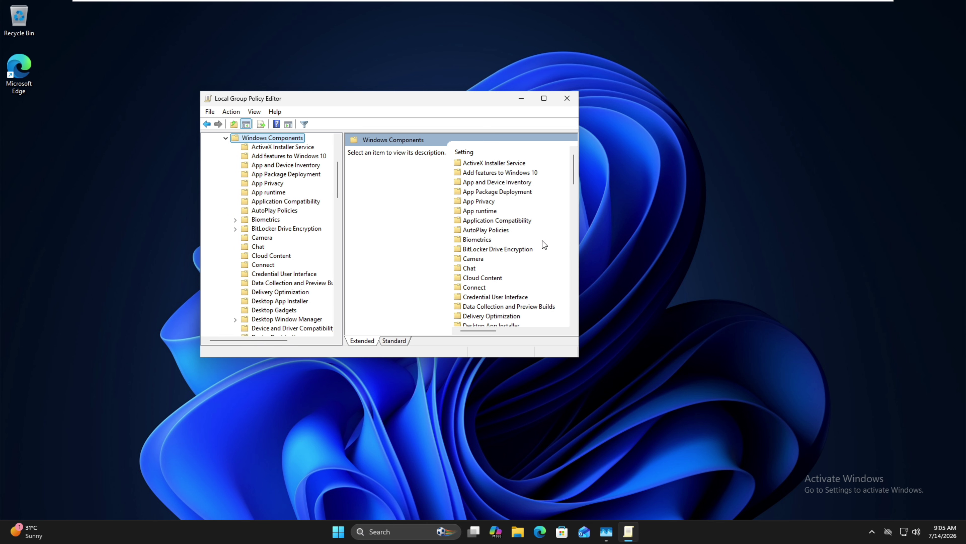
pyautogui.moveTo(575, 358); pyautogui.dragTo(777, 479)
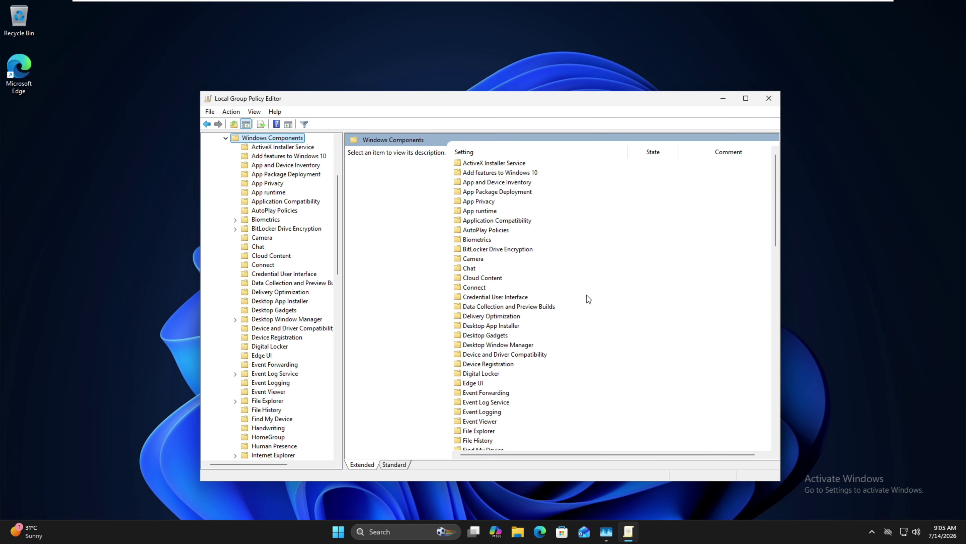
pyautogui.doubleClick(476, 278)
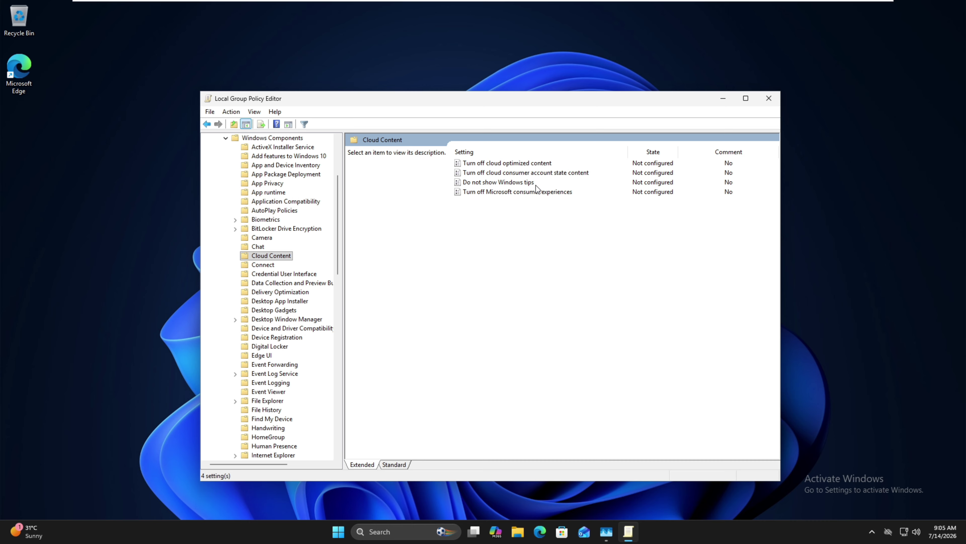
# Step: Set the "Turn off Microsoft consumer experiences" policy to Enabled, apply it, and close the policy editor
pyautogui.click(498, 192)
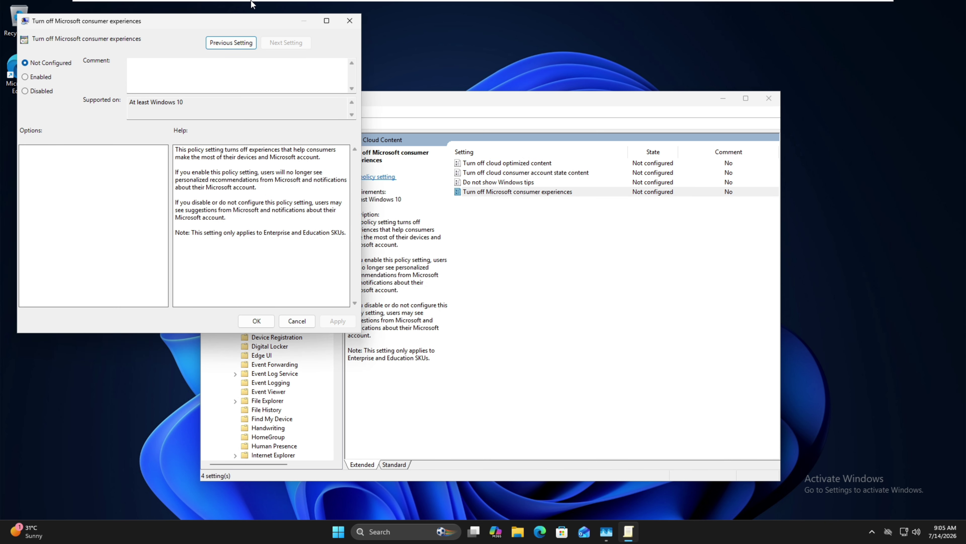
pyautogui.moveTo(141, 22); pyautogui.dragTo(386, 114)
pyautogui.click(291, 171)
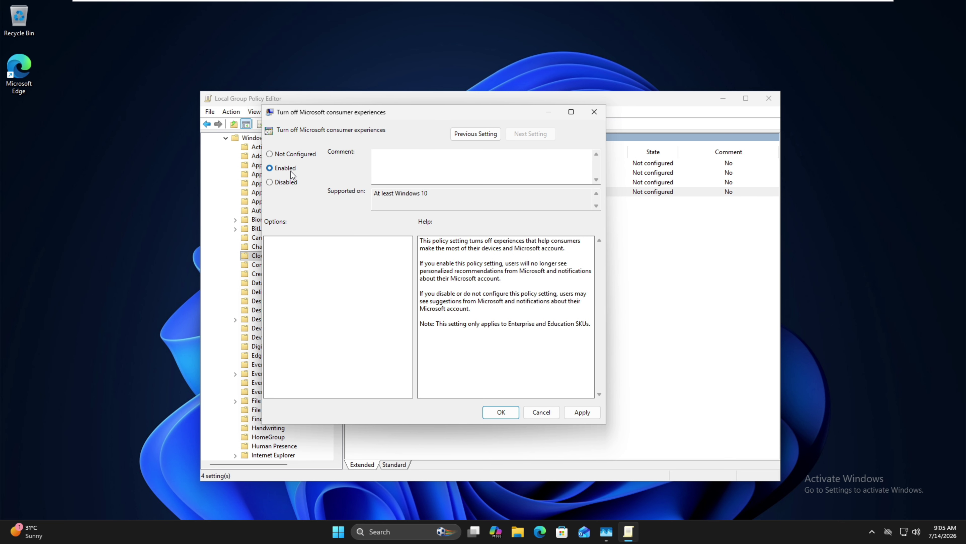
pyautogui.click(586, 414)
pyautogui.click(500, 417)
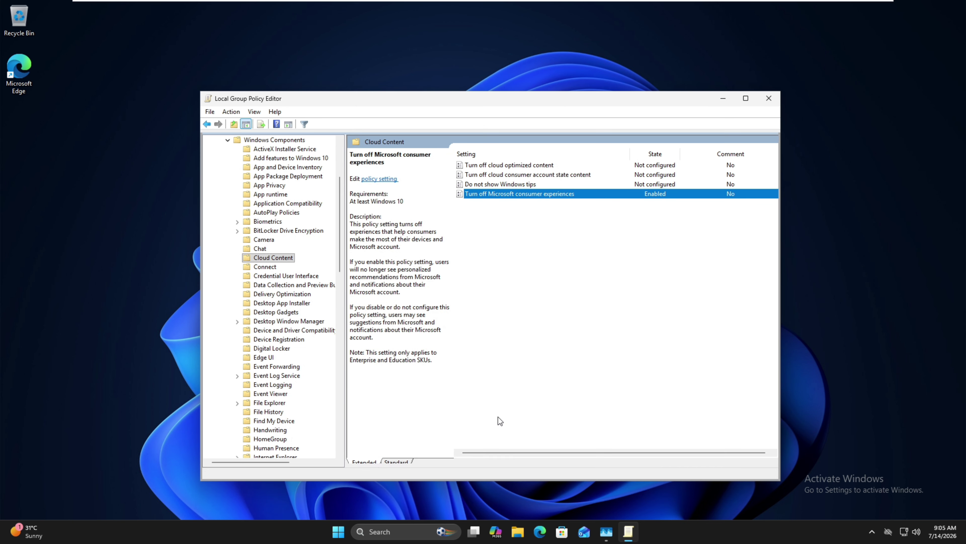
pyautogui.click(769, 98)
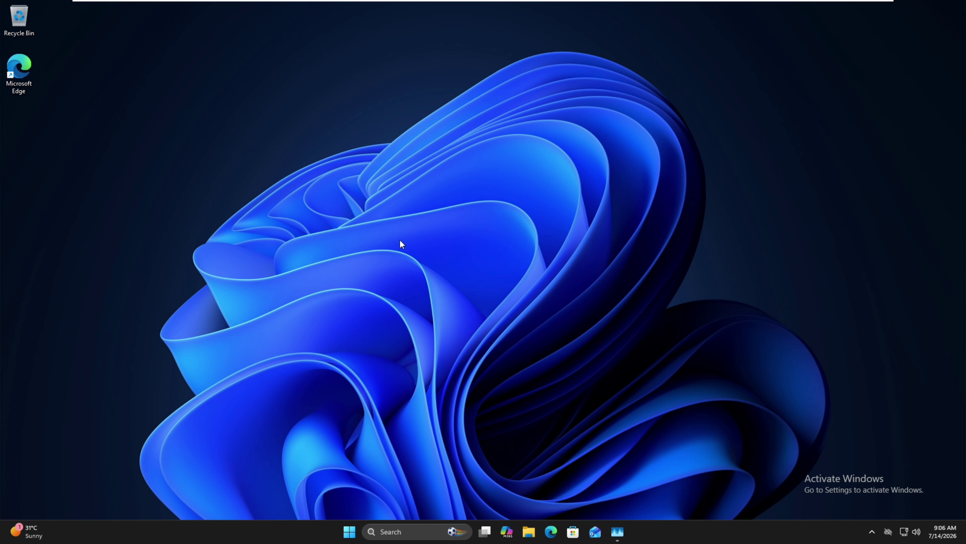
# Step: Open the Installed apps page of the Apps section in Windows Settings
pyautogui.rightClick(663, 539)
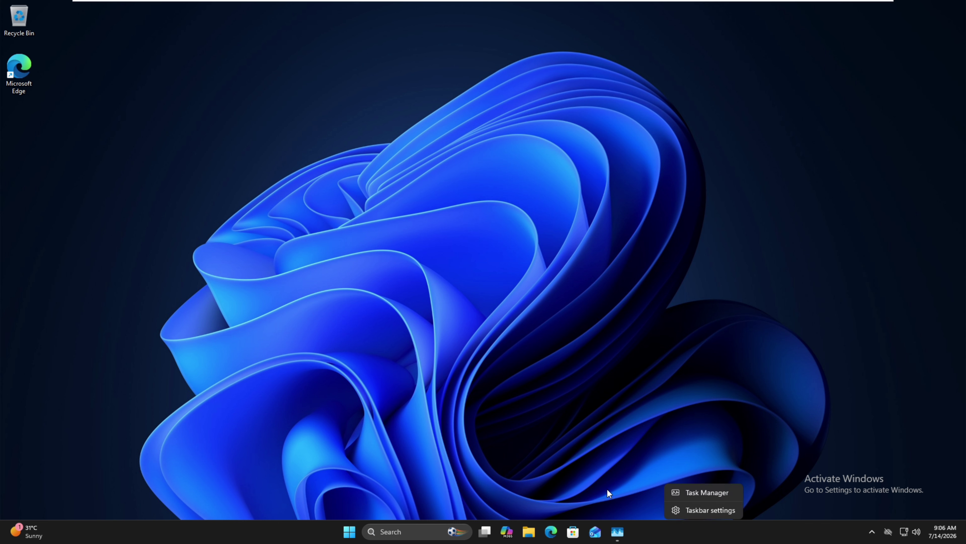
pyautogui.click(521, 308)
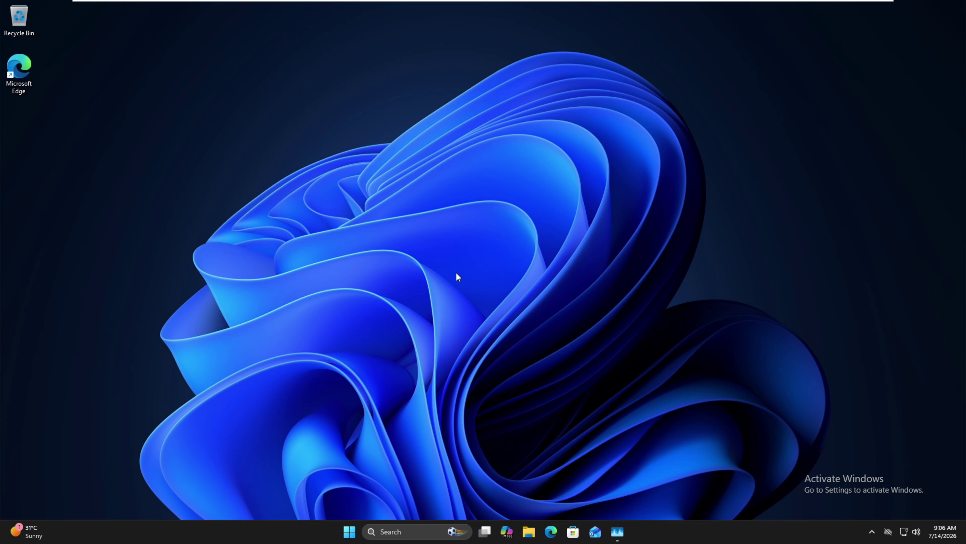
pyautogui.rightClick(350, 531)
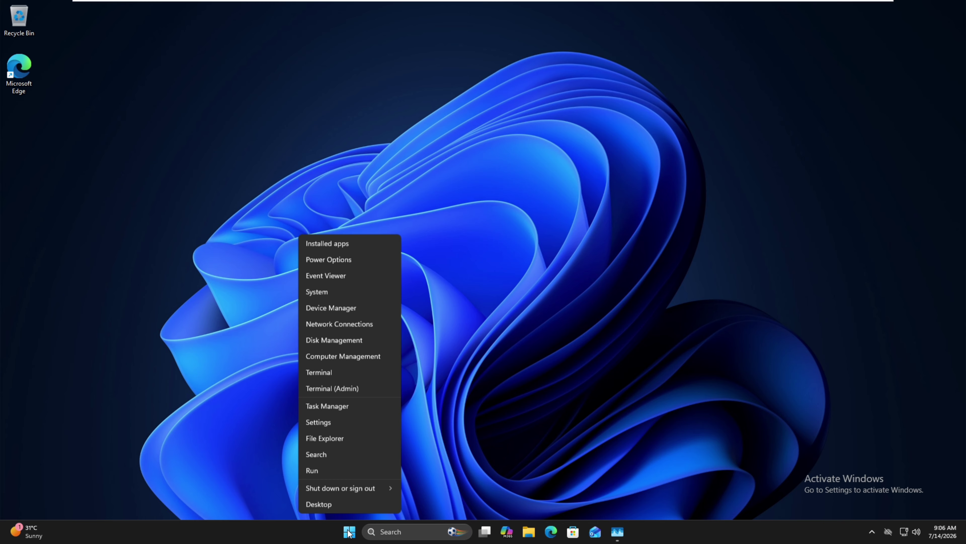
pyautogui.click(339, 423)
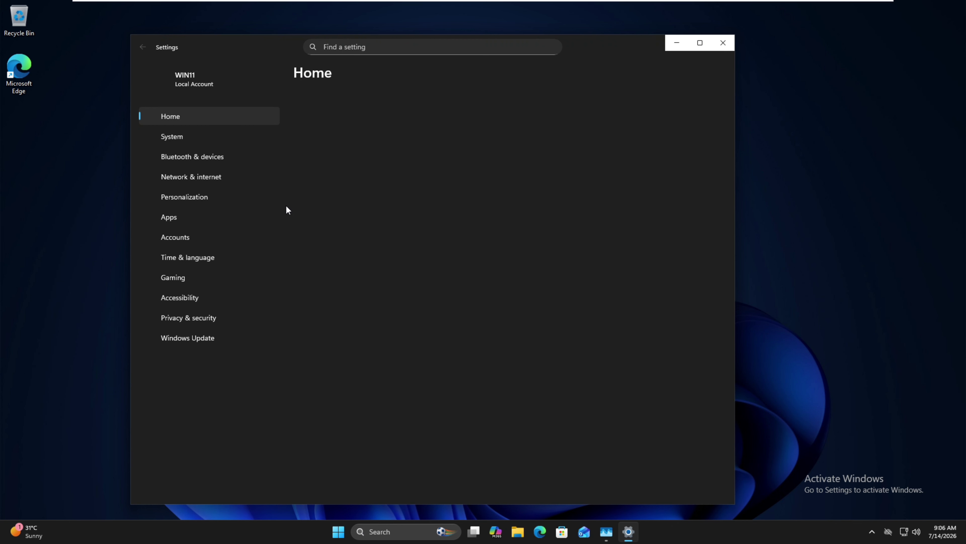
pyautogui.click(171, 216)
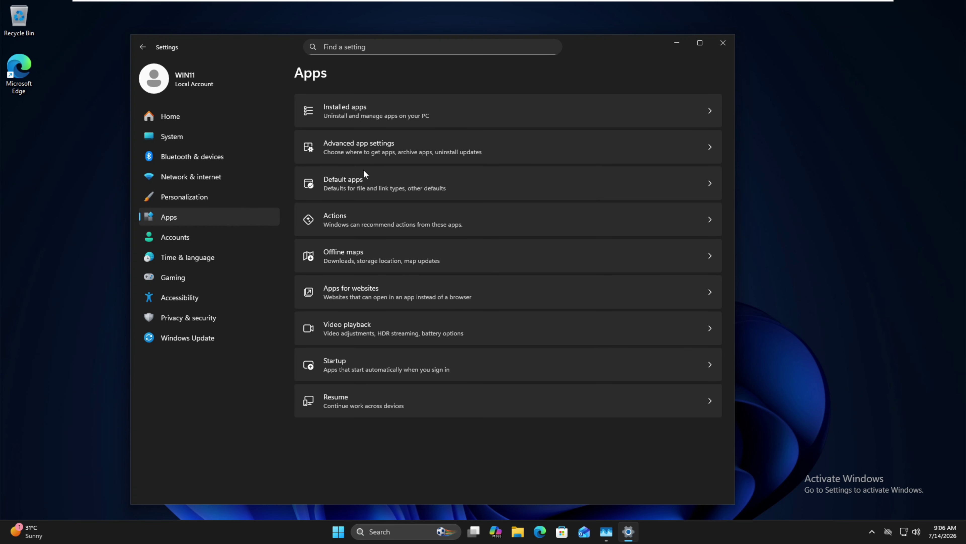
pyautogui.click(402, 109)
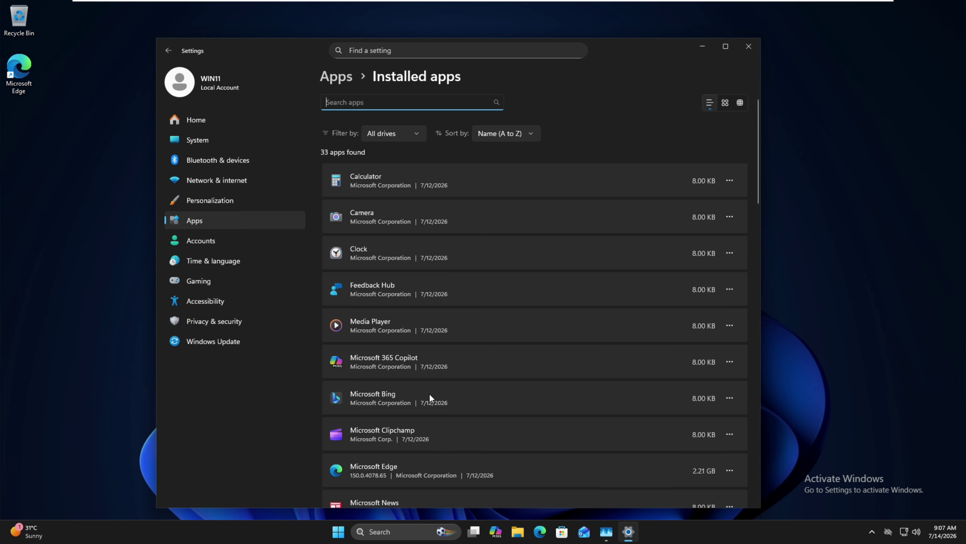
# Step: Open Microsoft Bing's advanced options and set its permission to run in the background to Never
pyautogui.click(731, 398)
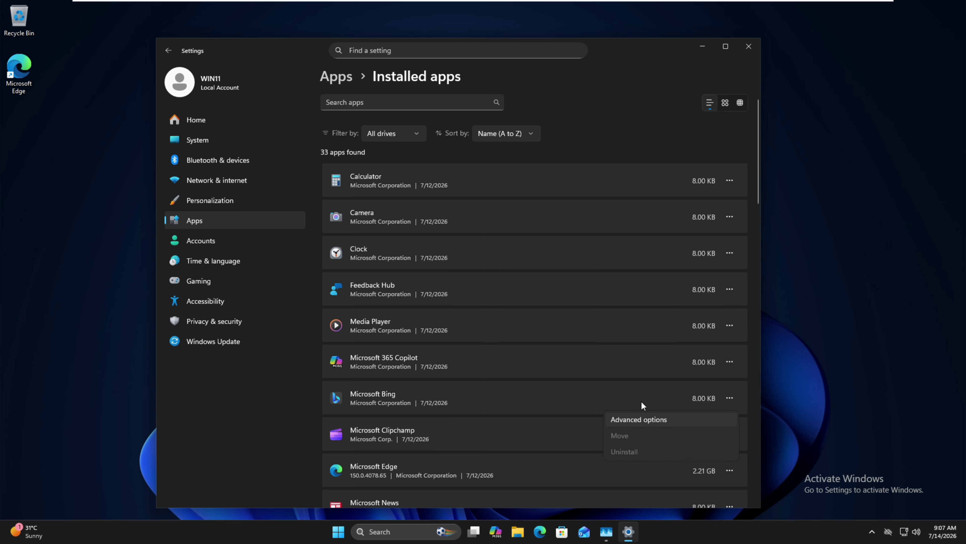
pyautogui.press('Return')
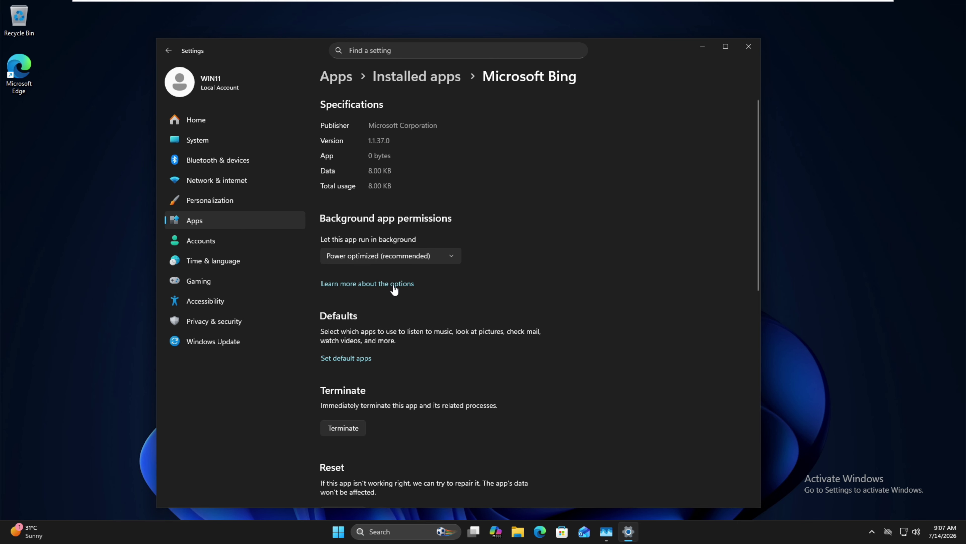
pyautogui.click(379, 261)
pyautogui.click(361, 280)
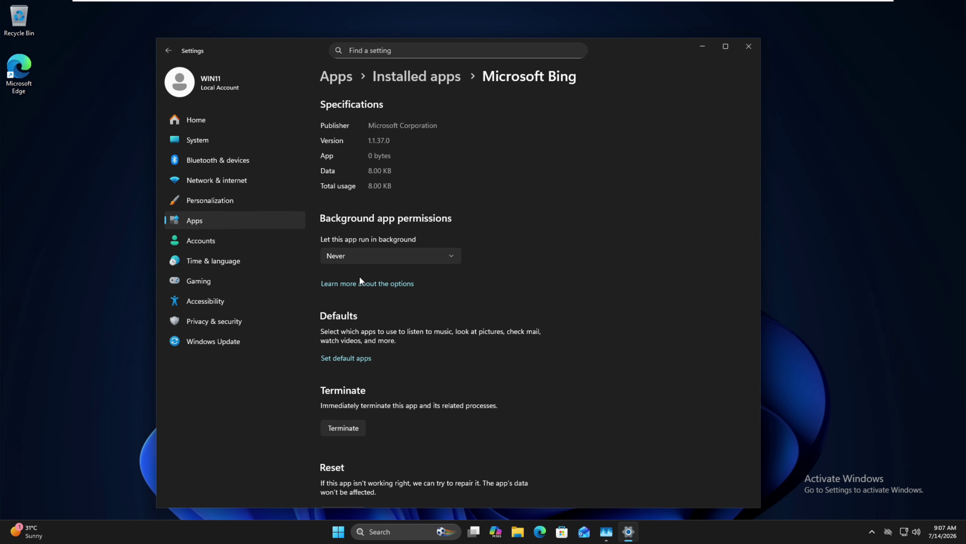
# Step: Find Weather in the installed apps with "we", set its background permission to Never, and close Settings
pyautogui.click(420, 81)
pyautogui.click(729, 216)
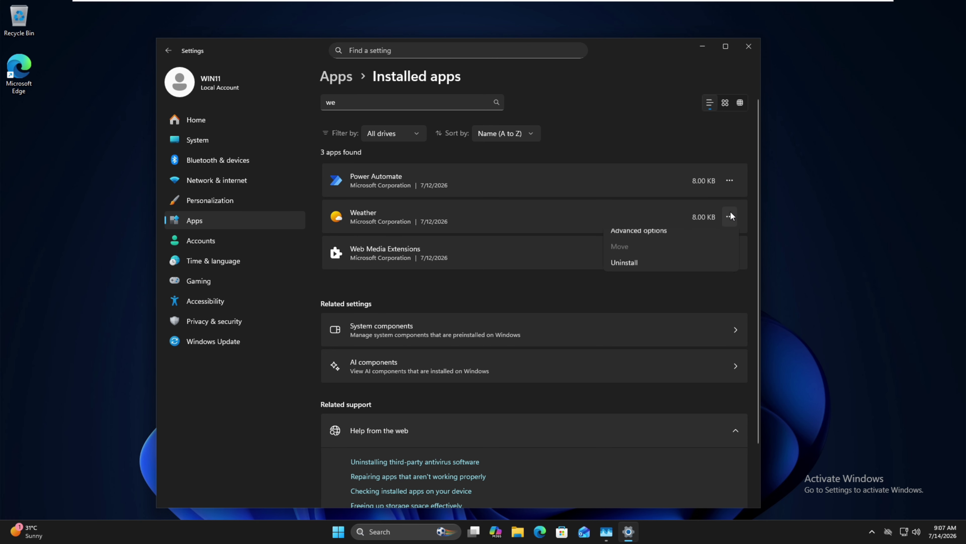
pyautogui.click(684, 238)
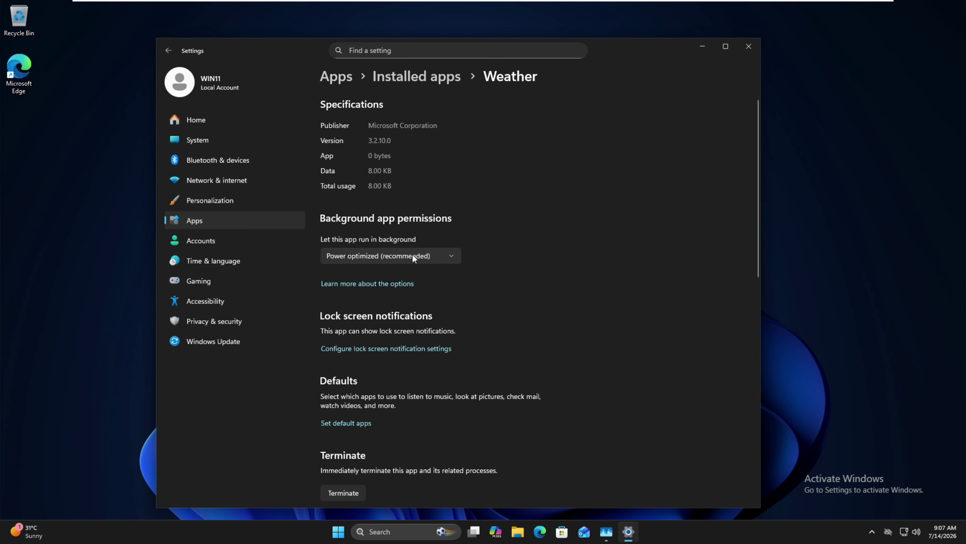
pyautogui.click(412, 253)
pyautogui.click(351, 275)
pyautogui.click(744, 49)
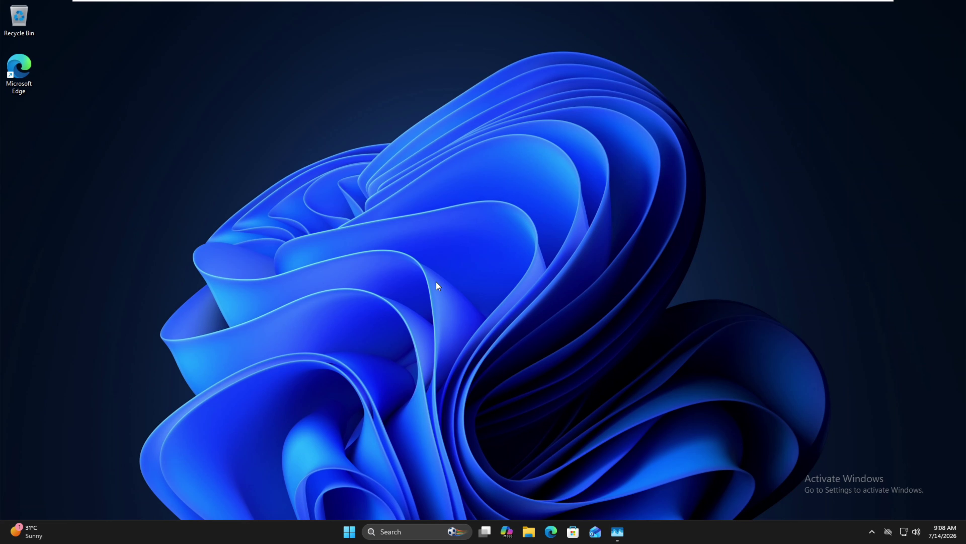
# Step: Turn off "Allow downloads from other devices" in Windows Update's advanced Delivery Optimization settings, and close Settings
pyautogui.rightClick(349, 531)
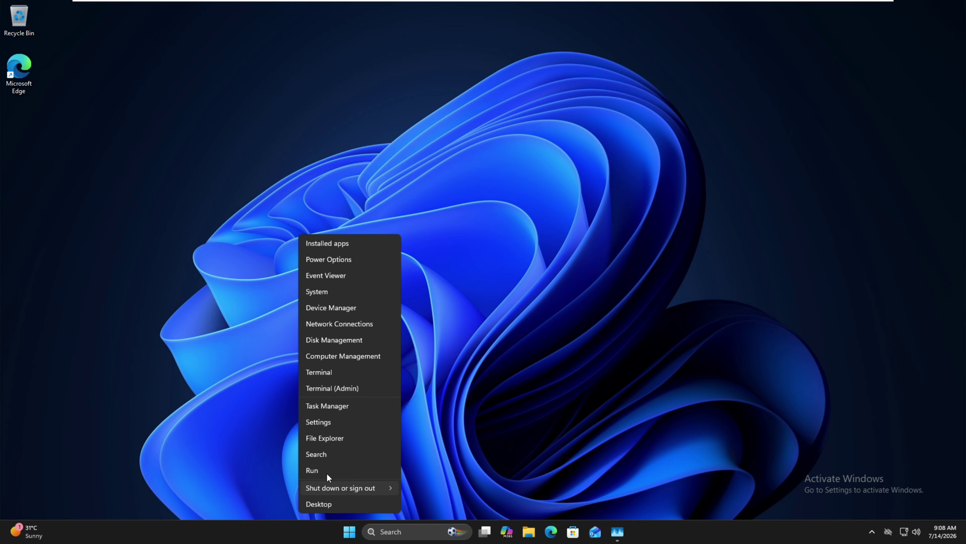
pyautogui.click(325, 422)
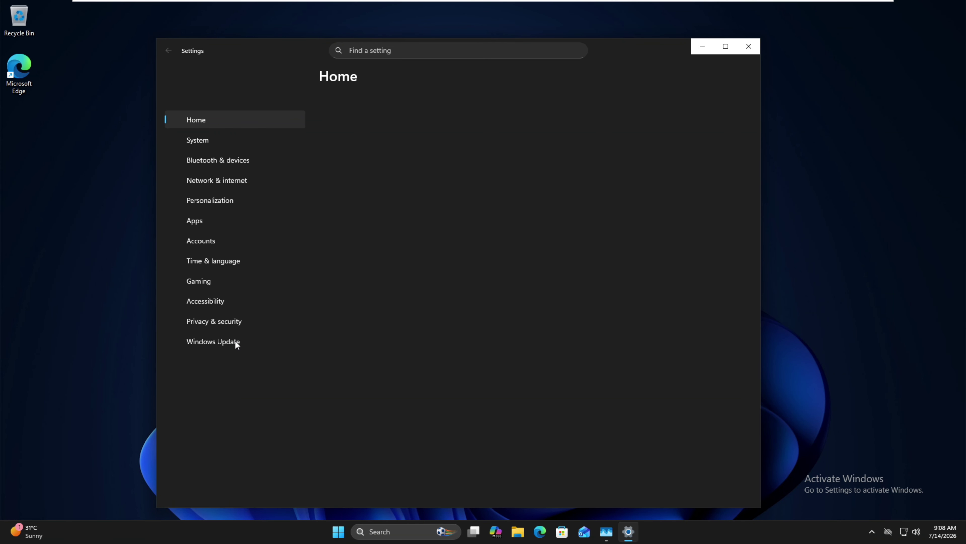
pyautogui.click(223, 340)
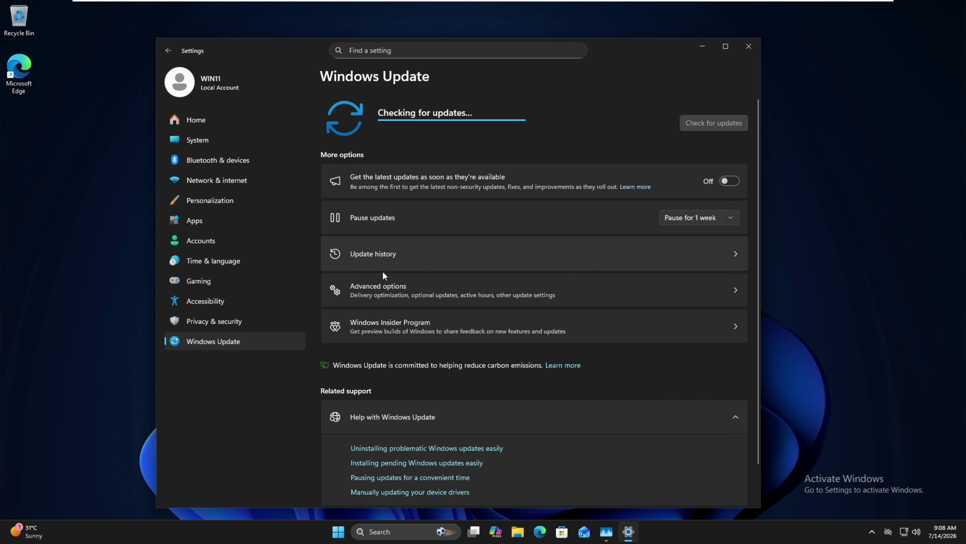
pyautogui.click(397, 290)
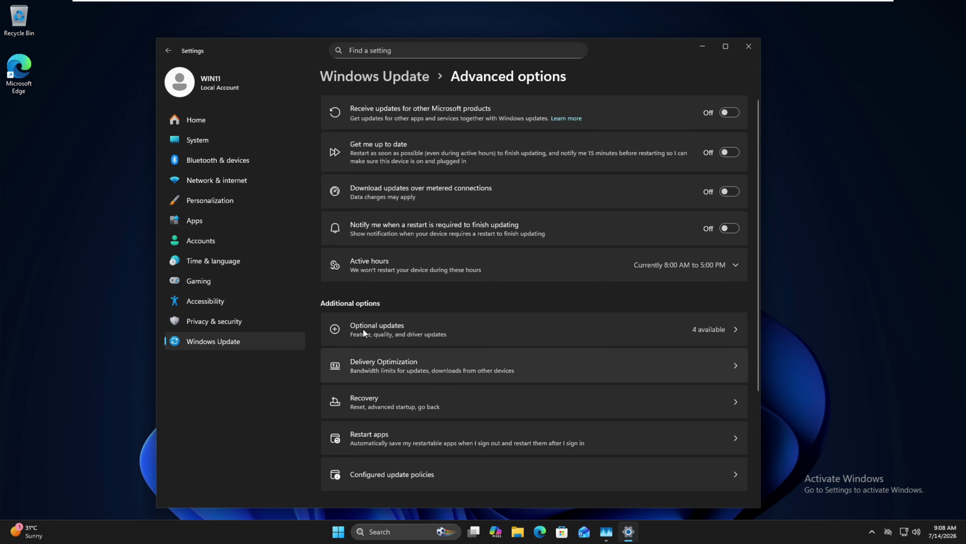
pyautogui.click(419, 372)
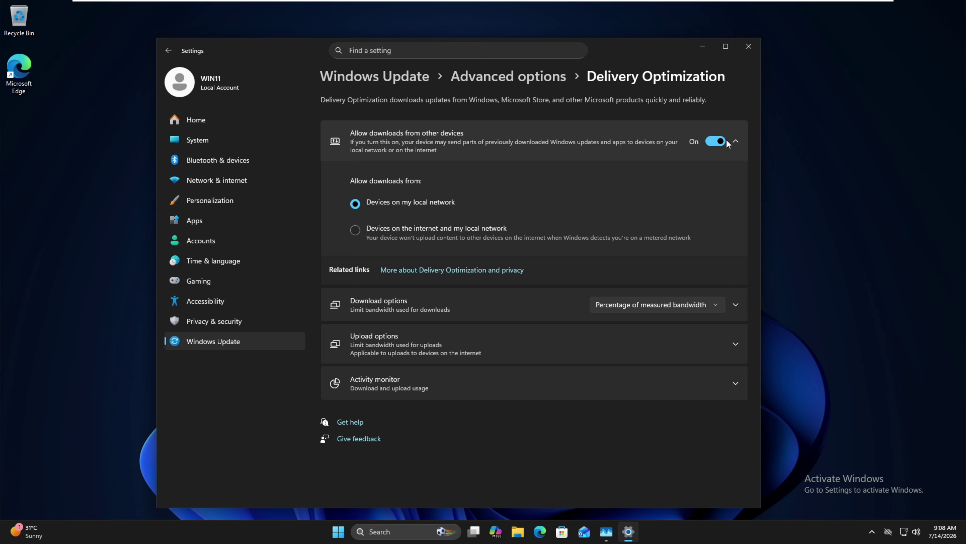
pyautogui.click(709, 145)
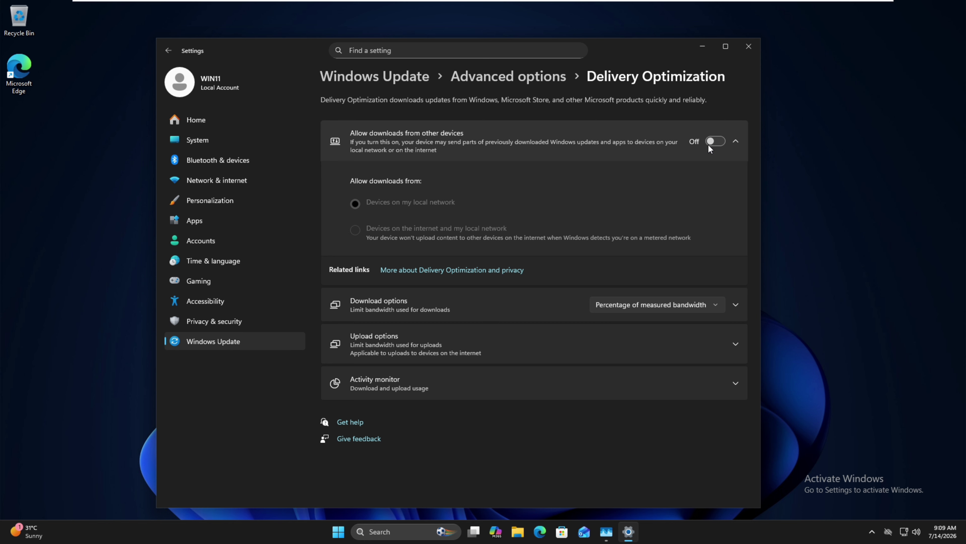
pyautogui.click(747, 45)
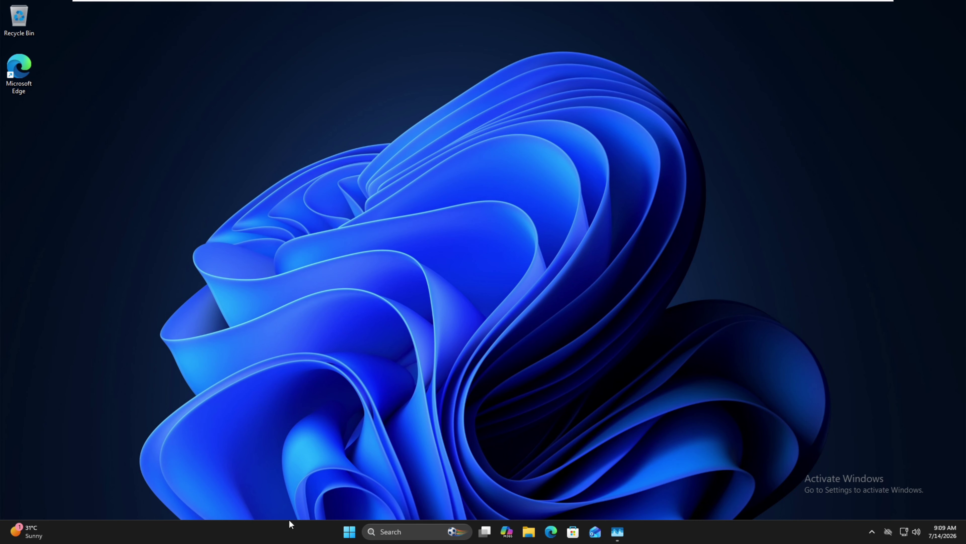
# Step: Search from Start for "photo" to examine the web suggestions among the results, and dismiss the search
pyautogui.click(349, 532)
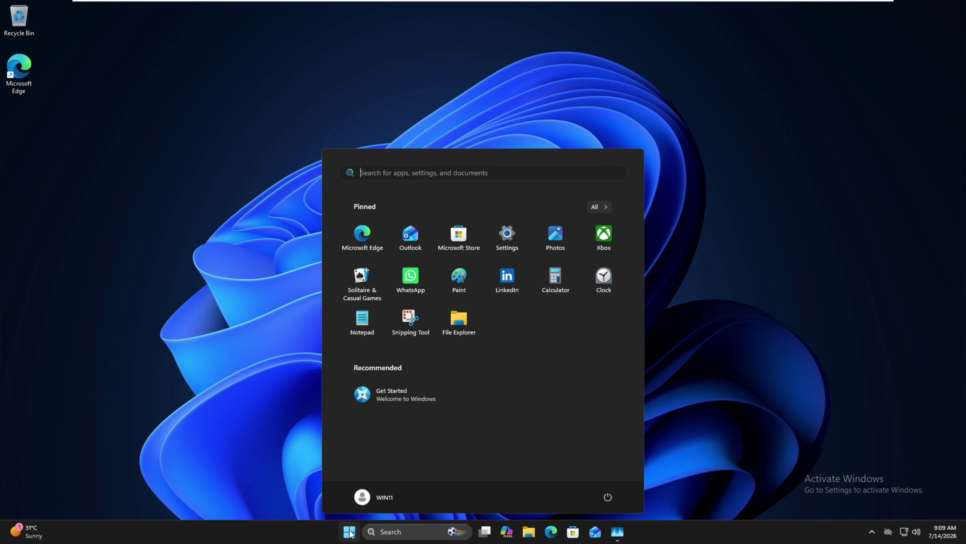
pyautogui.write('photo')
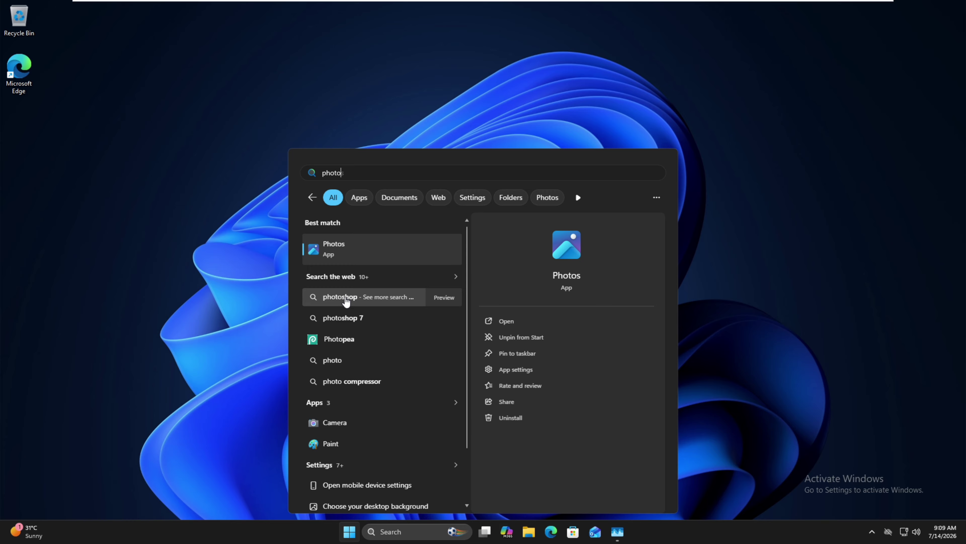
pyautogui.click(226, 368)
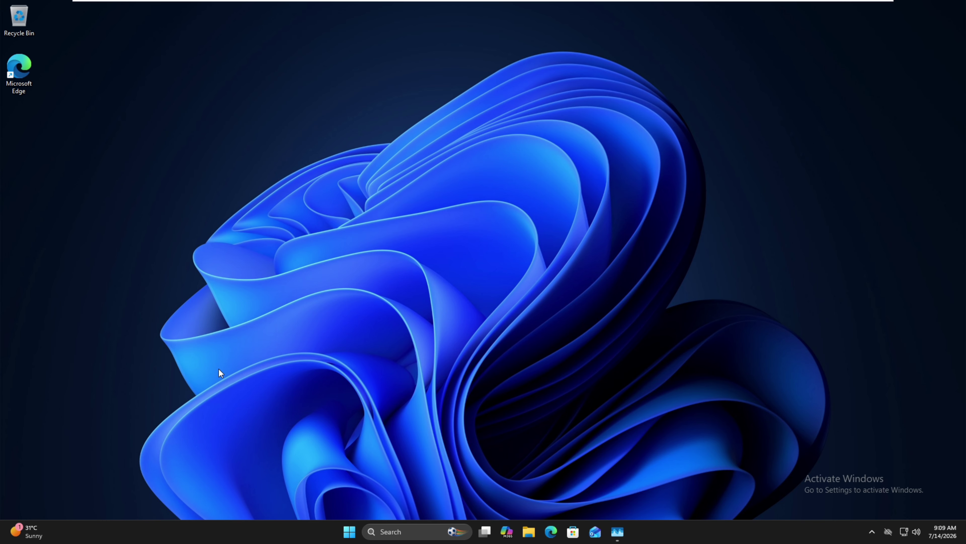
# Step: Run regedit and allow Registry Editor to make changes to the device
pyautogui.press('super+r')
pyautogui.moveTo(135, 419); pyautogui.dragTo(469, 246)
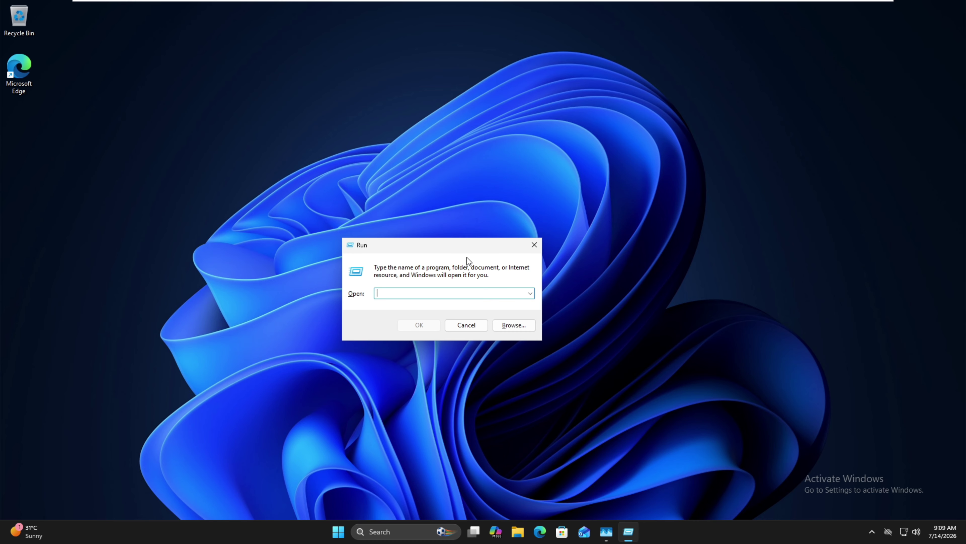
pyautogui.write('regedit')
pyautogui.press('Return')
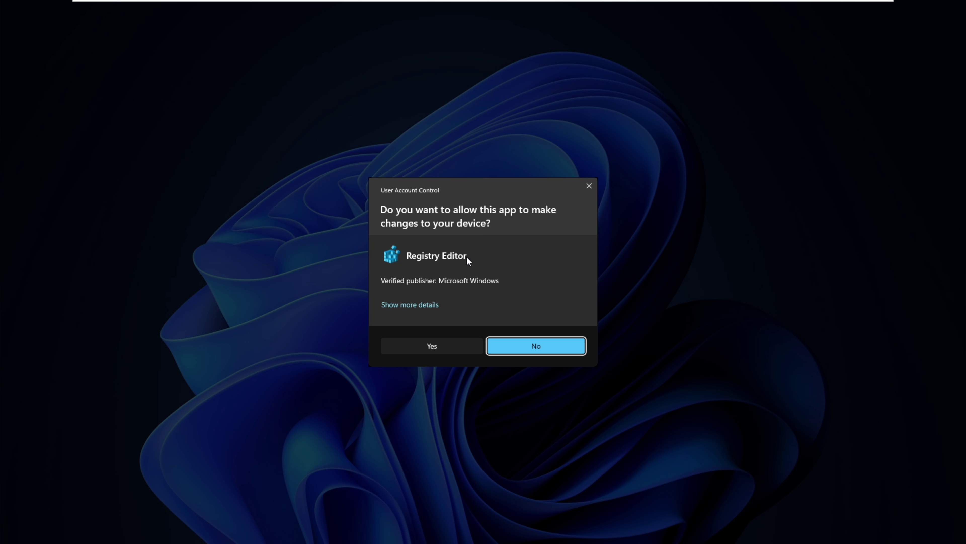
pyautogui.click(430, 345)
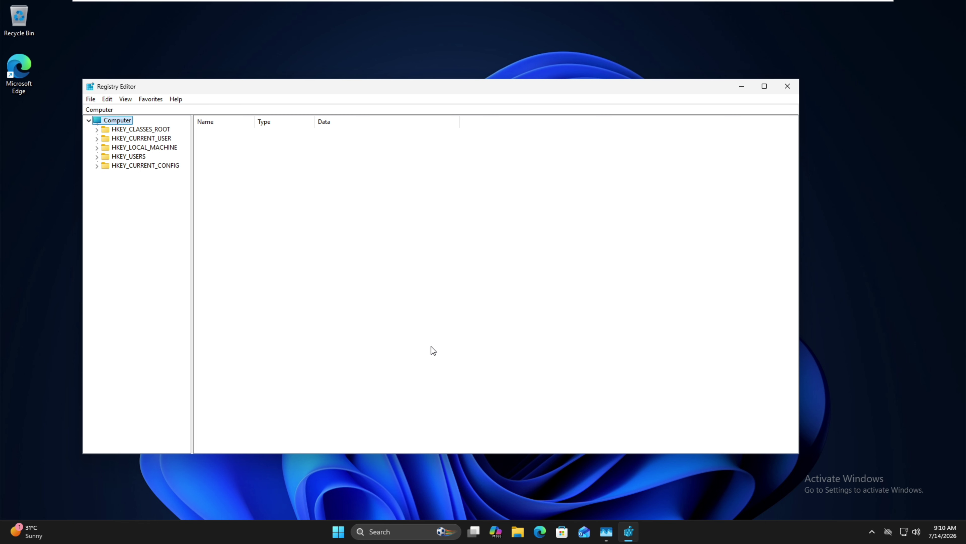
# Step: Expand the registry tree to HKEY_LOCAL_MACHINE\SOFTWARE\Microsoft\Windows, and widen the key tree so the names are readable
pyautogui.click(164, 149)
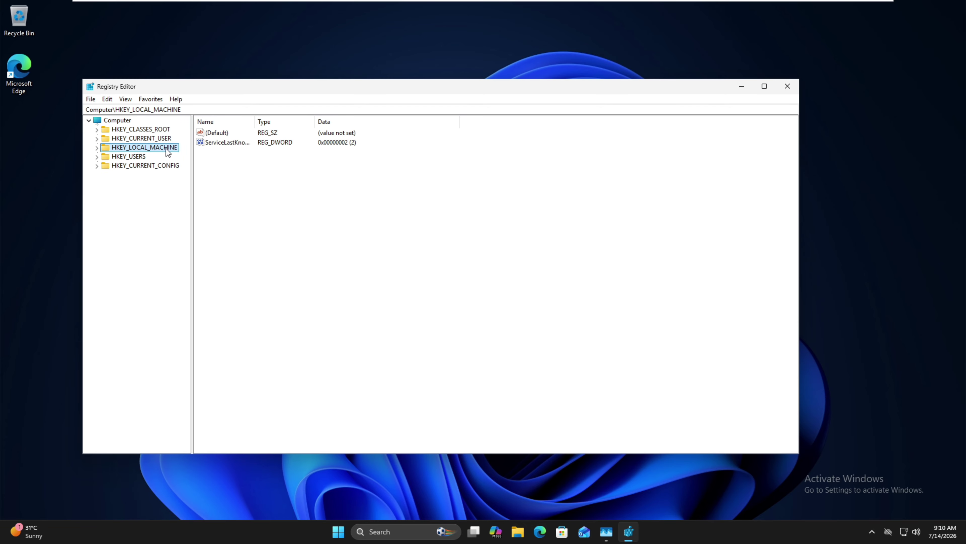
pyautogui.doubleClick(167, 148)
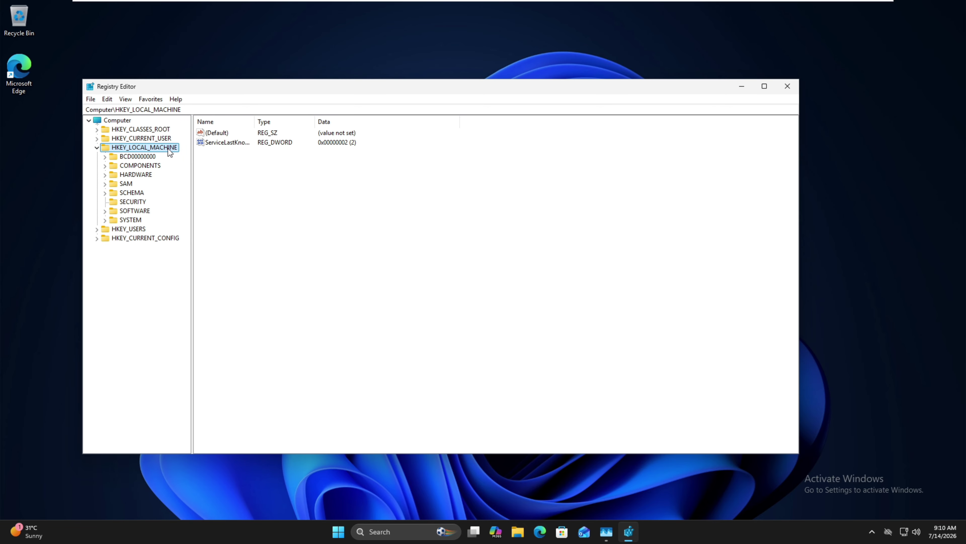
pyautogui.doubleClick(140, 211)
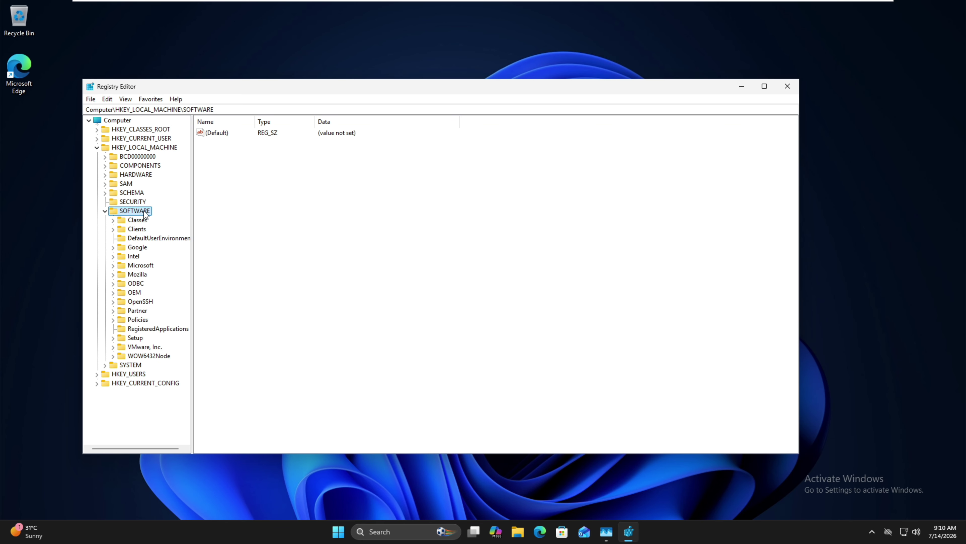
pyautogui.doubleClick(140, 265)
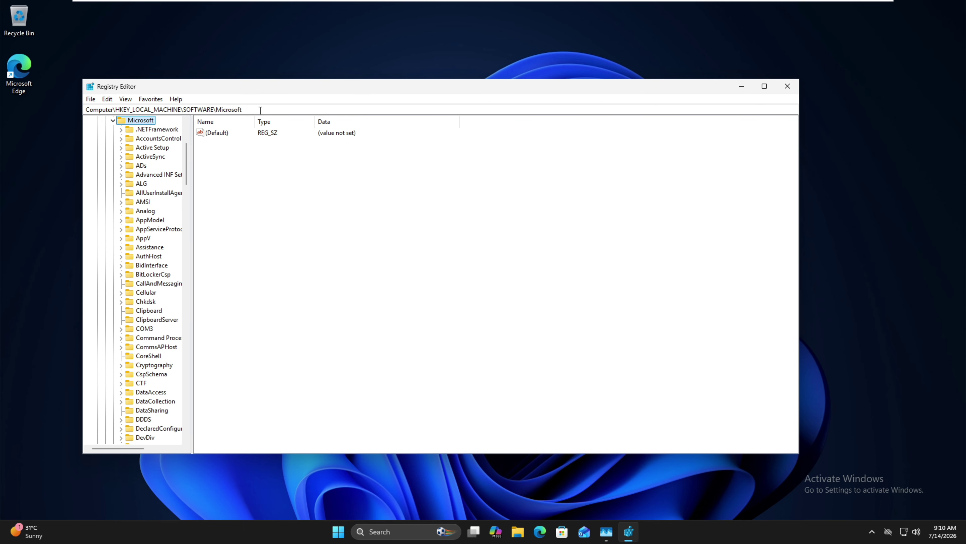
pyautogui.moveTo(265, 89); pyautogui.dragTo(341, 77)
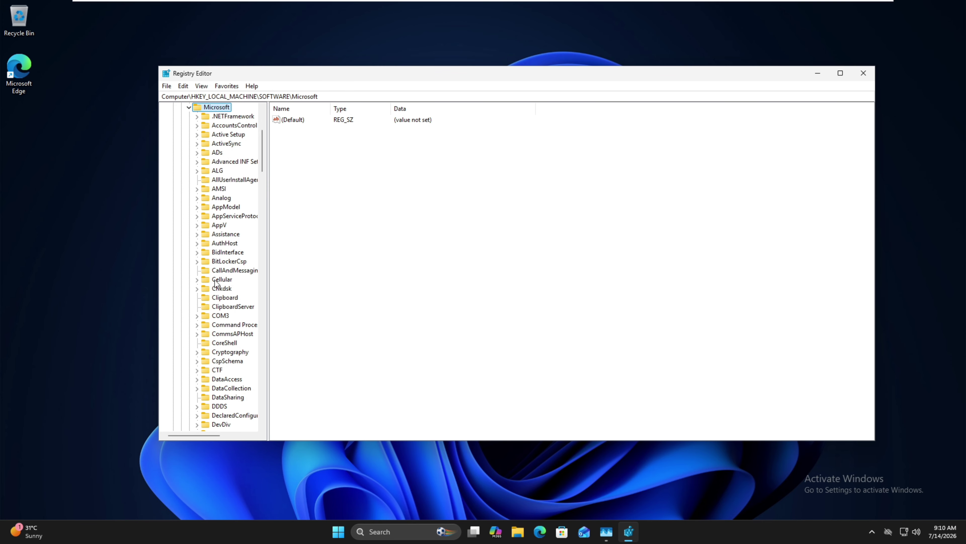
pyautogui.scroll(-18, 227, 304)
pyautogui.scroll(-15, 227, 304)
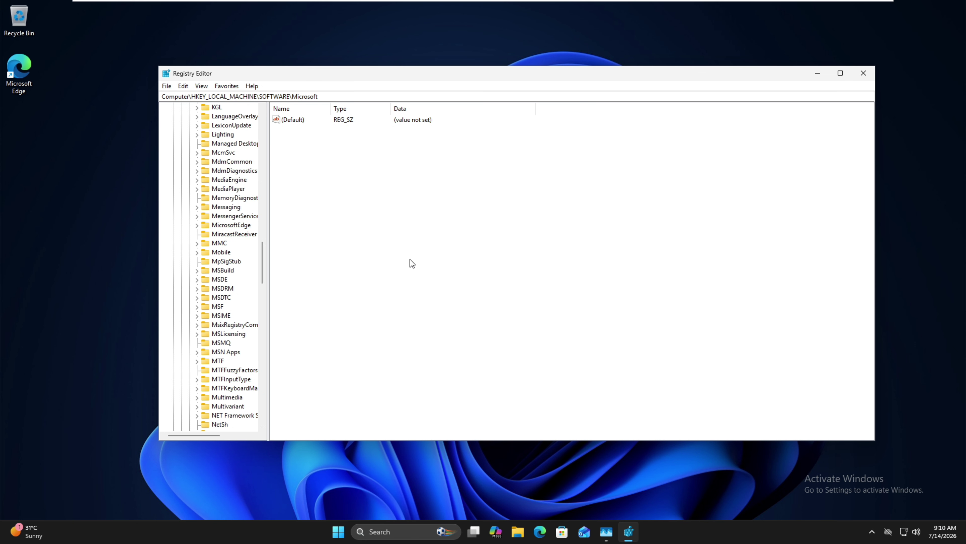
pyautogui.moveTo(267, 242); pyautogui.dragTo(358, 386)
pyautogui.doubleClick(233, 180)
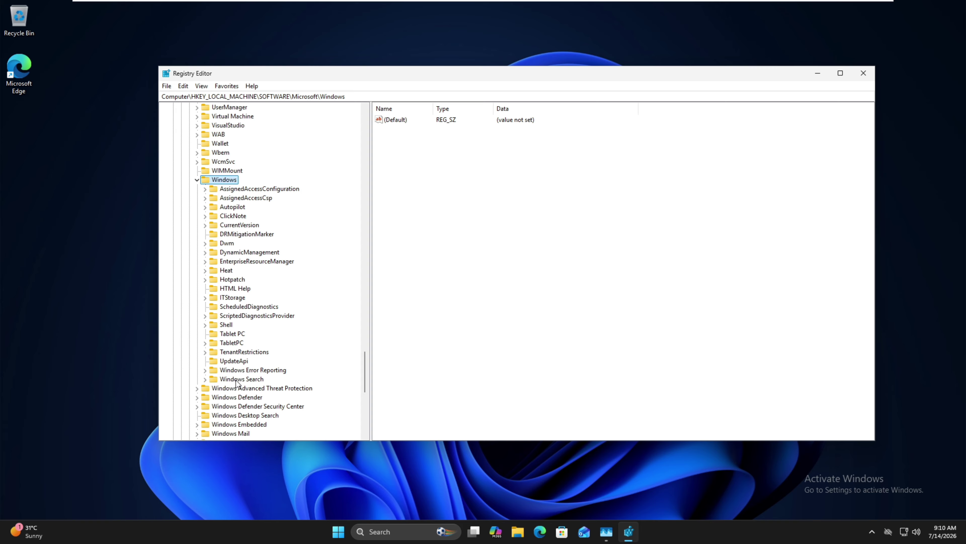
# Step: Create a new key named Explorer under the Windows registry key
pyautogui.click(249, 191)
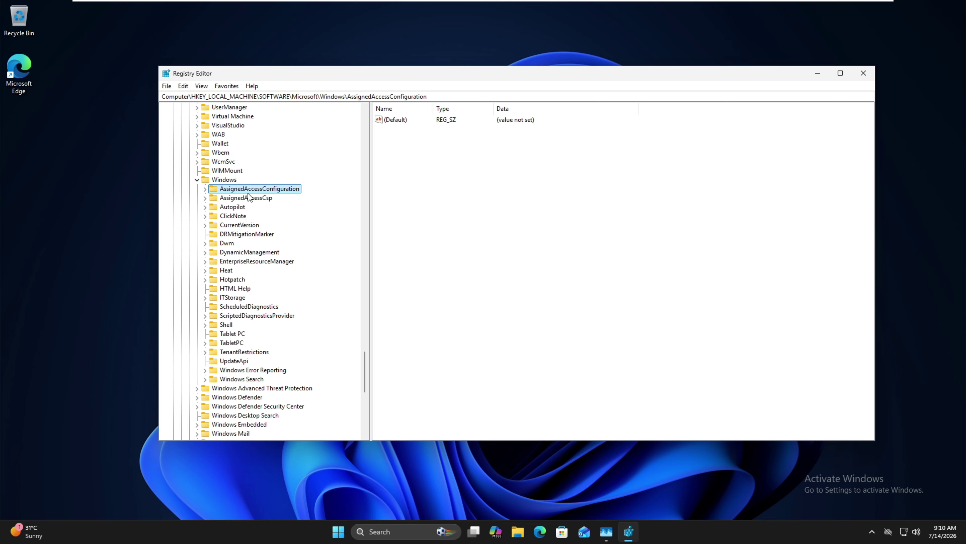
pyautogui.press('e')
pyautogui.click(216, 173)
pyautogui.click(216, 178)
pyautogui.rightClick(217, 179)
pyautogui.moveTo(303, 199)
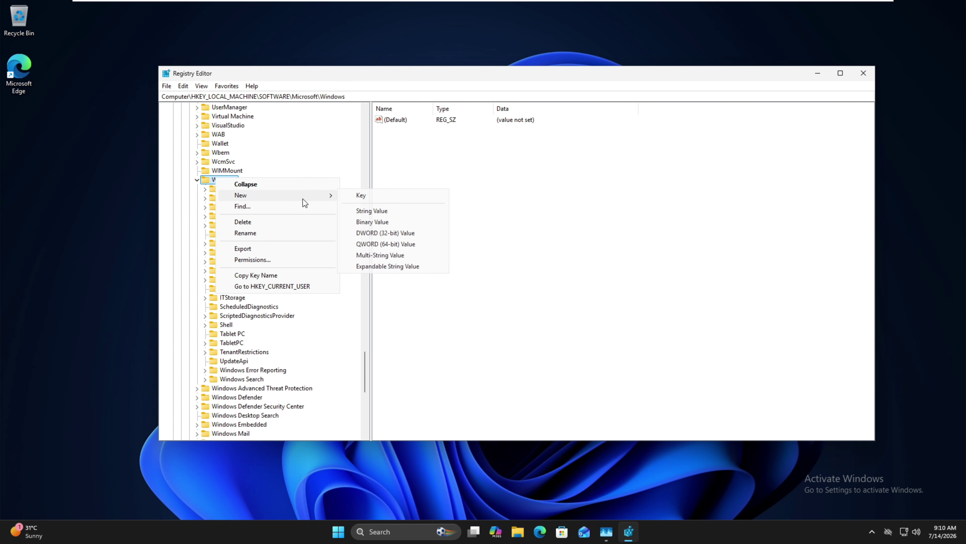
pyautogui.click(357, 198)
pyautogui.write('Exp')
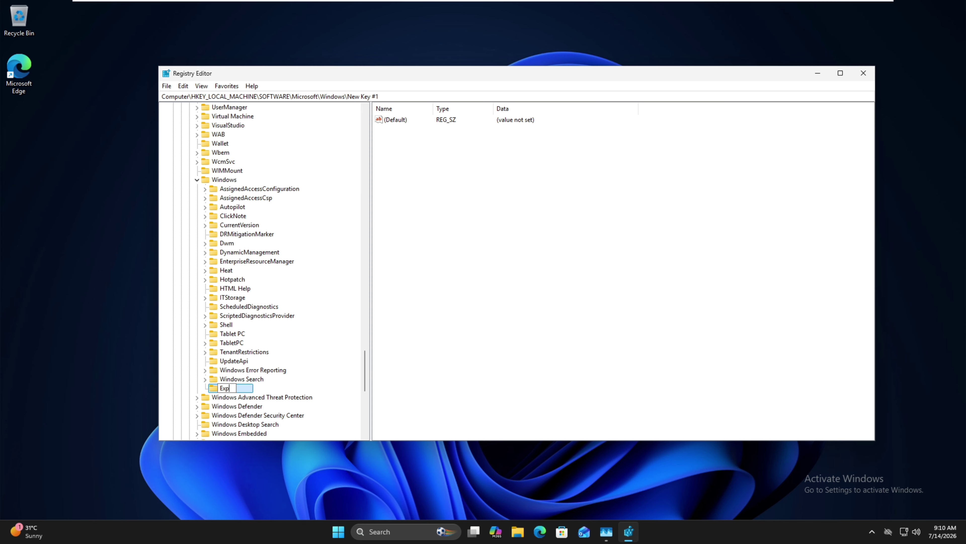
pyautogui.write('lorer')
pyautogui.press('Return')
# Step: Add a DWORD (32-bit) value named DisableSearchBoxSuggestions to the Explorer key
pyautogui.rightClick(466, 201)
pyautogui.moveTo(478, 208)
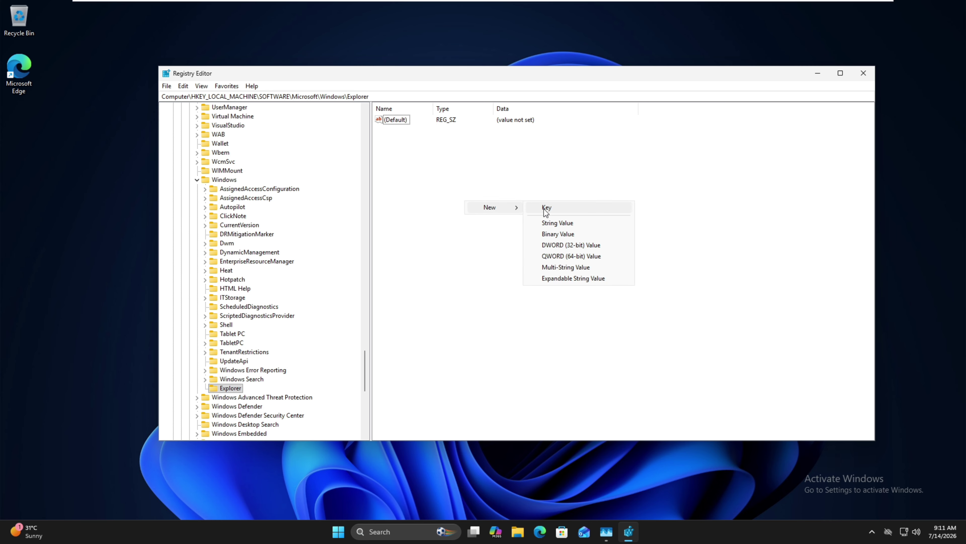
pyautogui.click(555, 243)
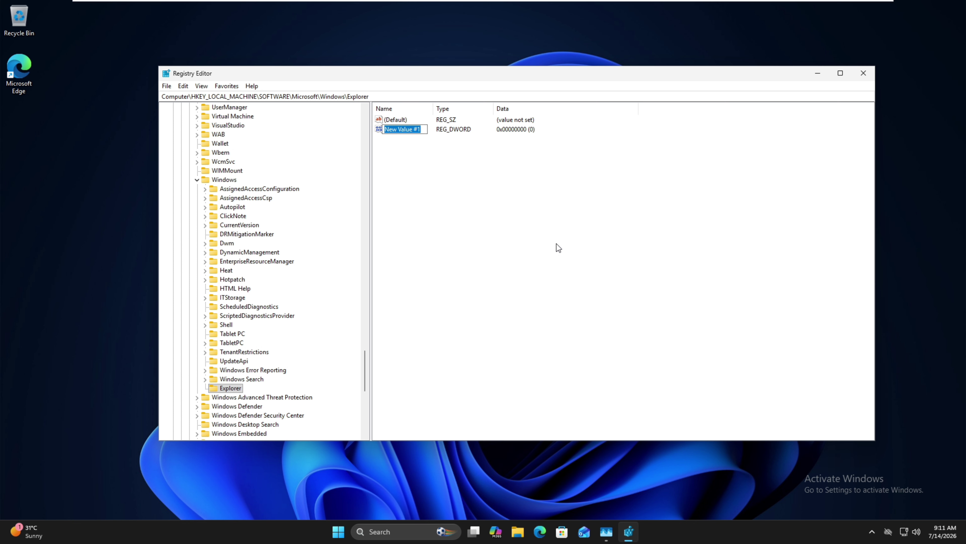
pyautogui.write('DisableSearchBoxSuggestions')
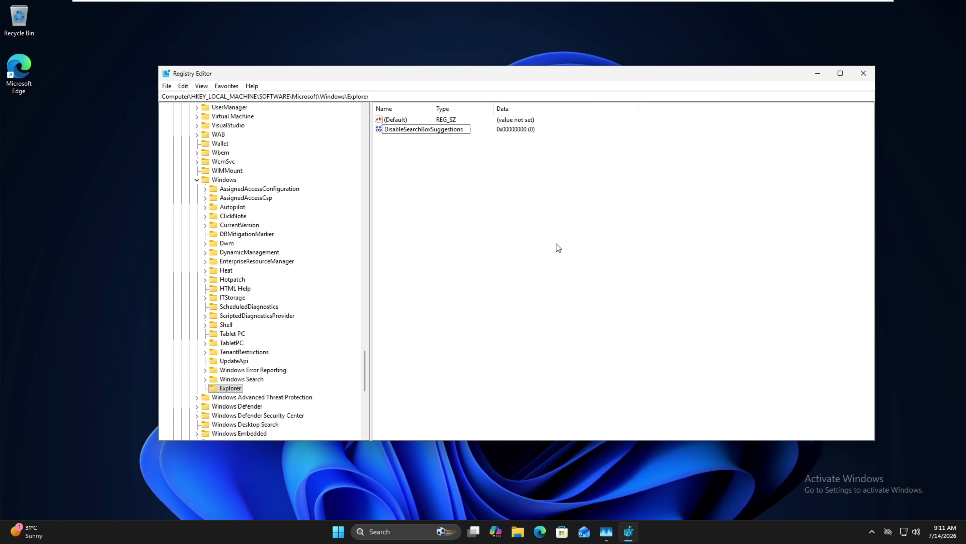
pyautogui.press('Return')
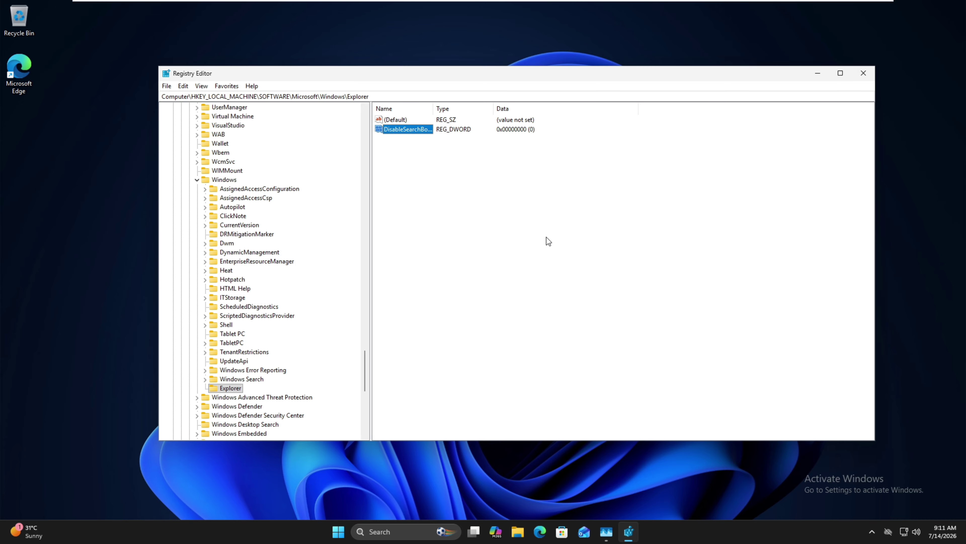
# Step: Set the DisableSearchBoxSuggestions value data to 1 and close Registry Editor
pyautogui.doubleClick(412, 129)
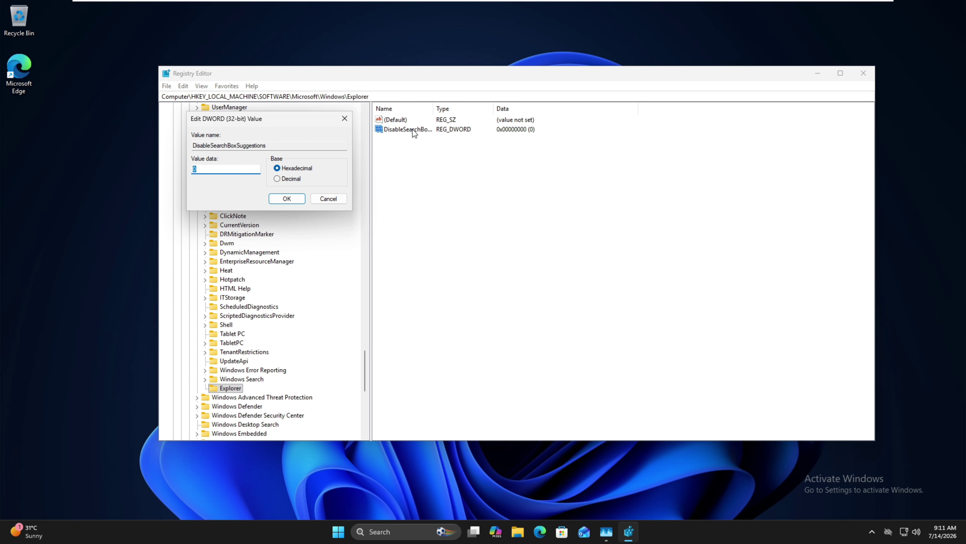
pyautogui.write('1')
pyautogui.click(295, 202)
pyautogui.click(447, 204)
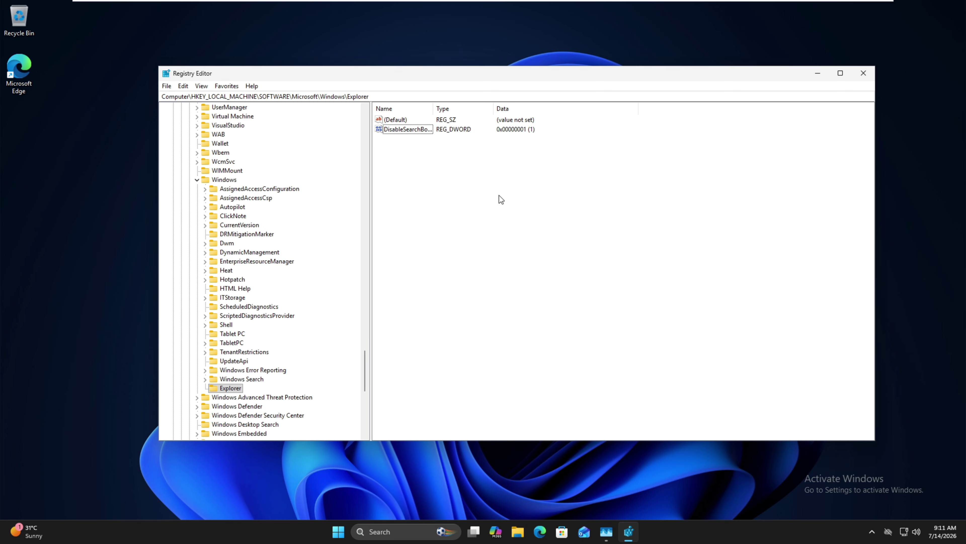
pyautogui.hotkey('alt', 'F4')
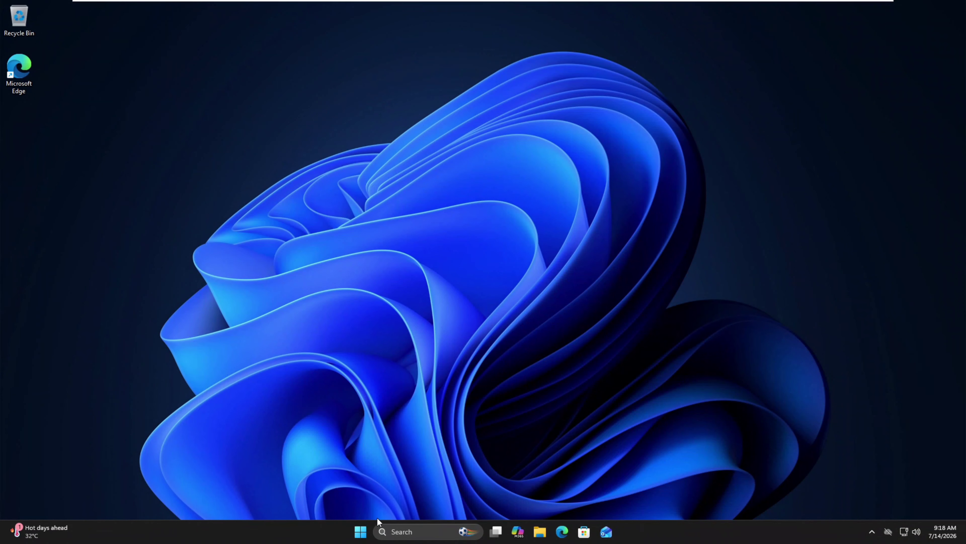
# Step: Turn off Notifications from apps and other senders in the System section of Windows Settings, and close Settings
pyautogui.rightClick(360, 532)
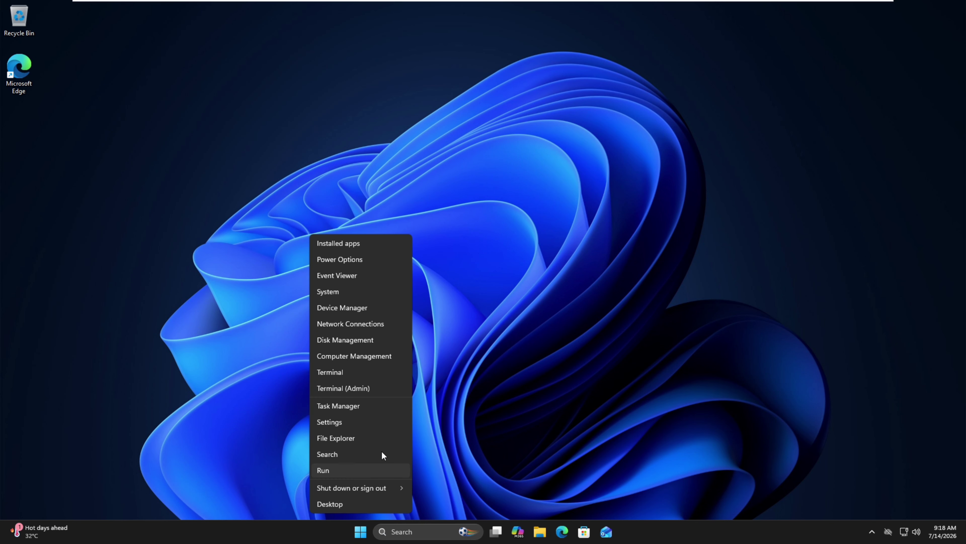
pyautogui.click(362, 420)
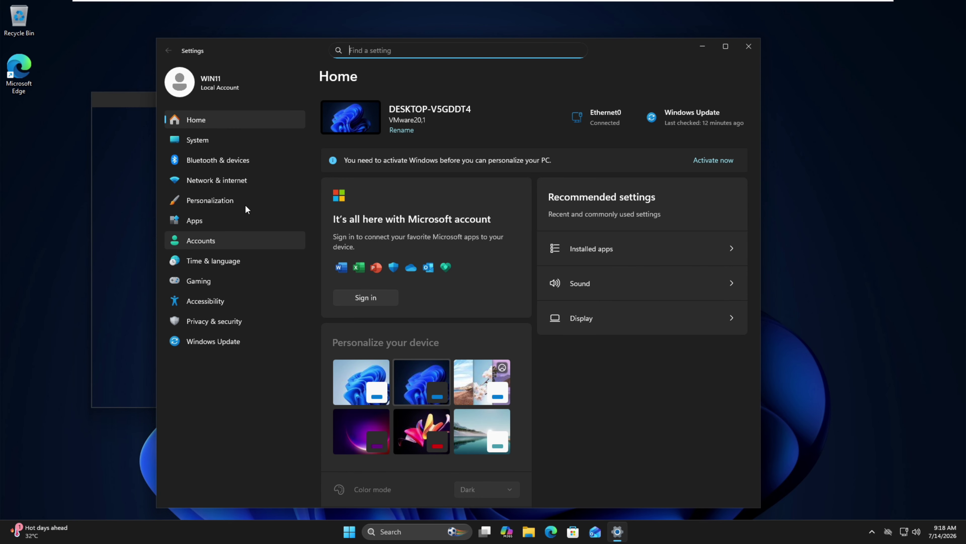
pyautogui.click(219, 144)
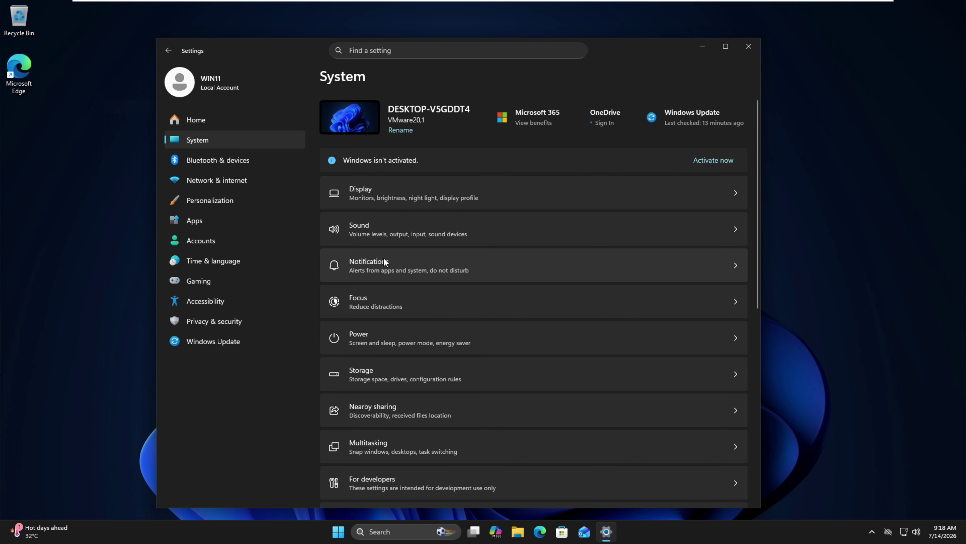
pyautogui.click(386, 261)
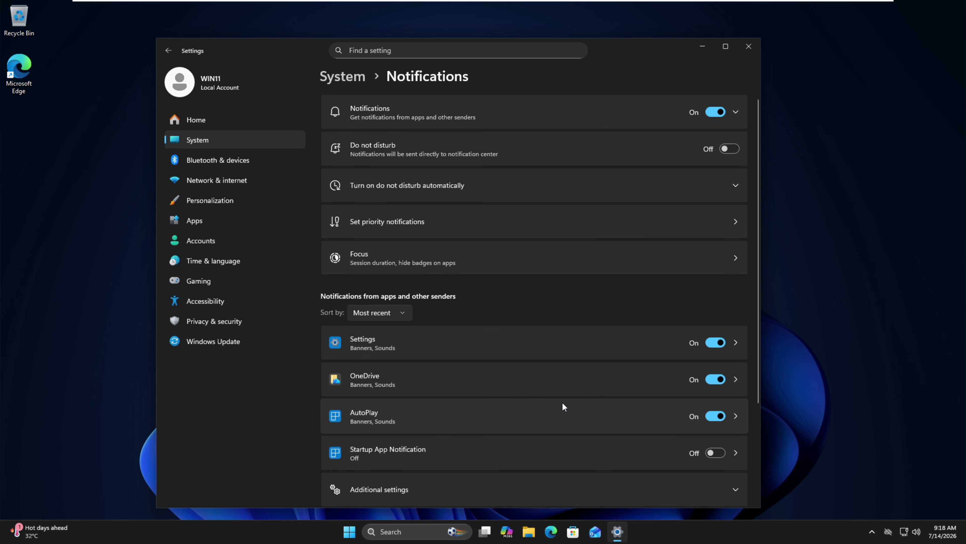
pyautogui.click(715, 114)
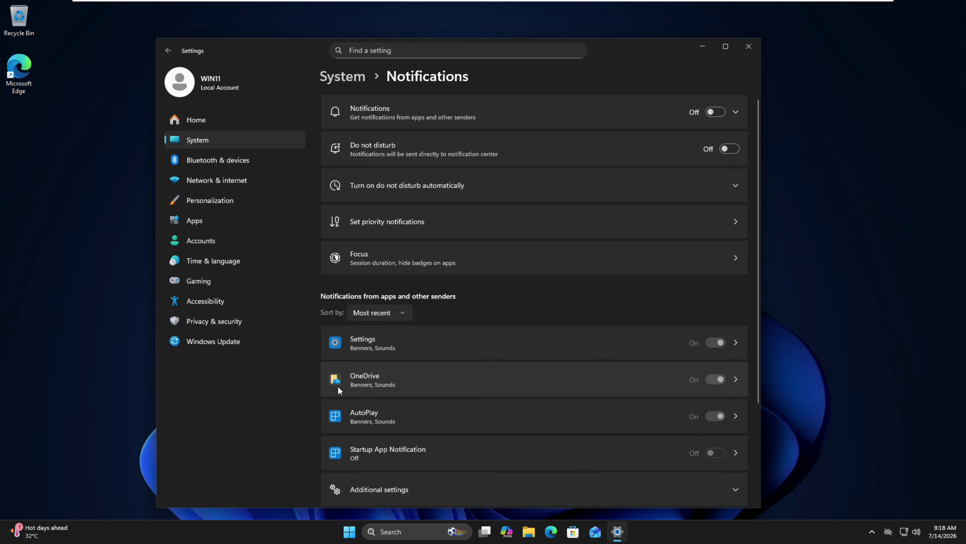
pyautogui.hotkey('alt', 'F4')
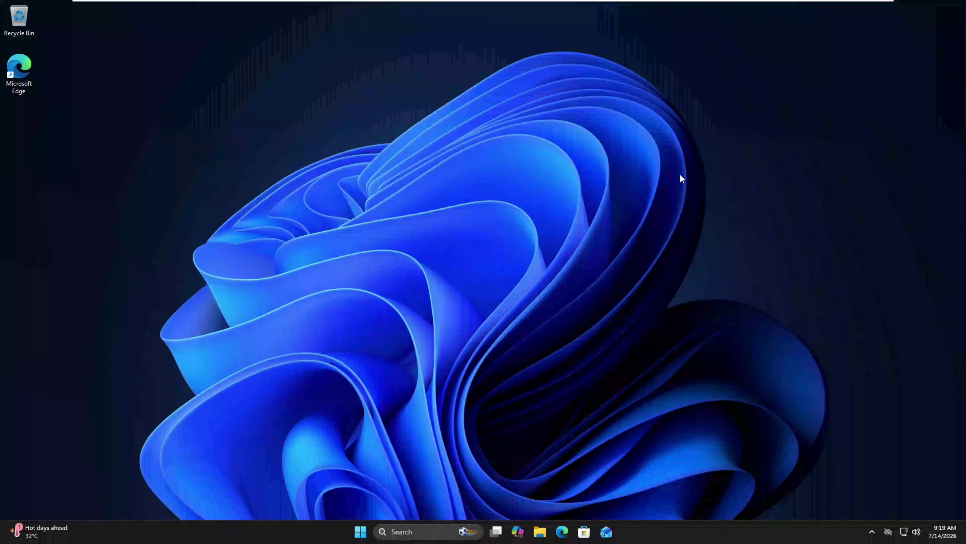
pyautogui.click(361, 532)
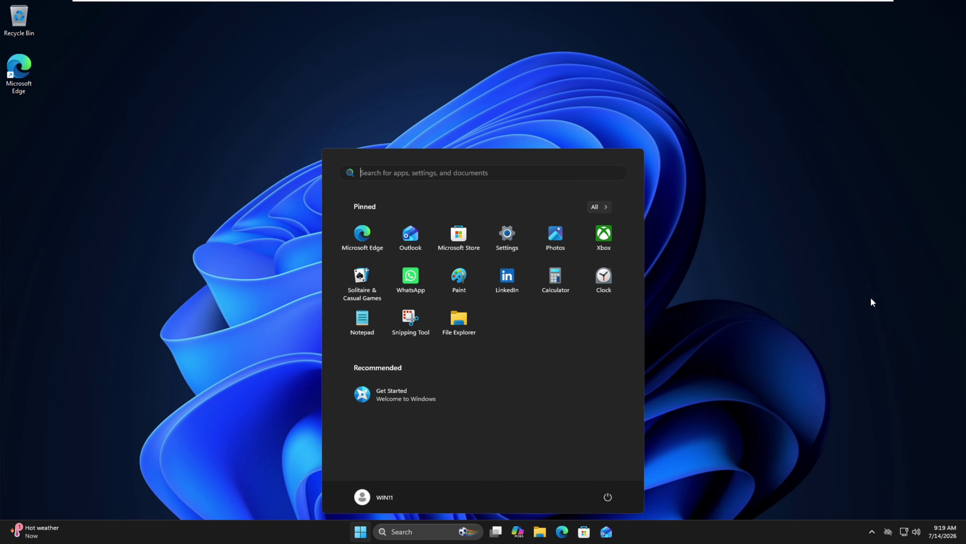
pyautogui.press('Escape')
pyautogui.click(370, 531)
pyautogui.click(682, 391)
# Step: Open the Services console by running services.msc
pyautogui.press('super+r')
pyautogui.write('service.msc')
pyautogui.press('Return')
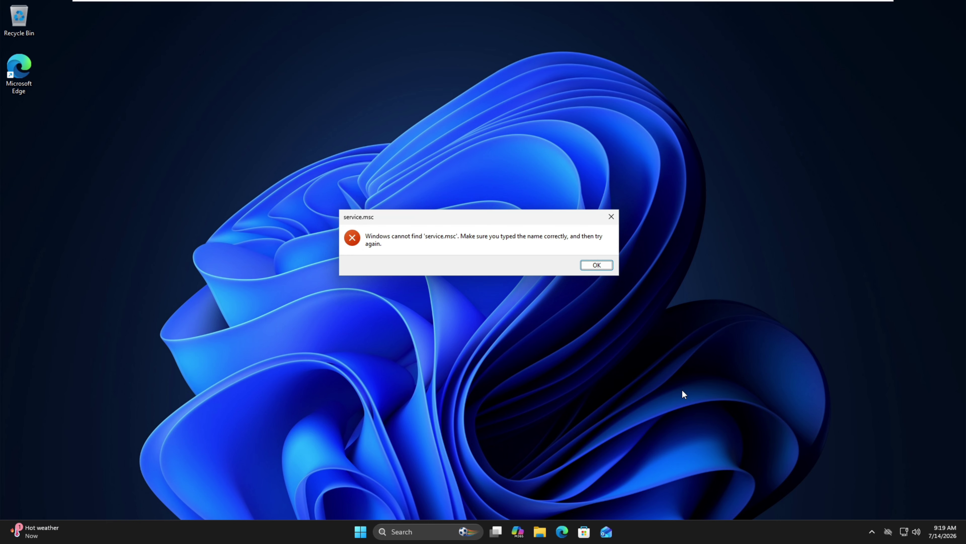
pyautogui.click(596, 265)
pyautogui.write('services.msc')
pyautogui.press('Return')
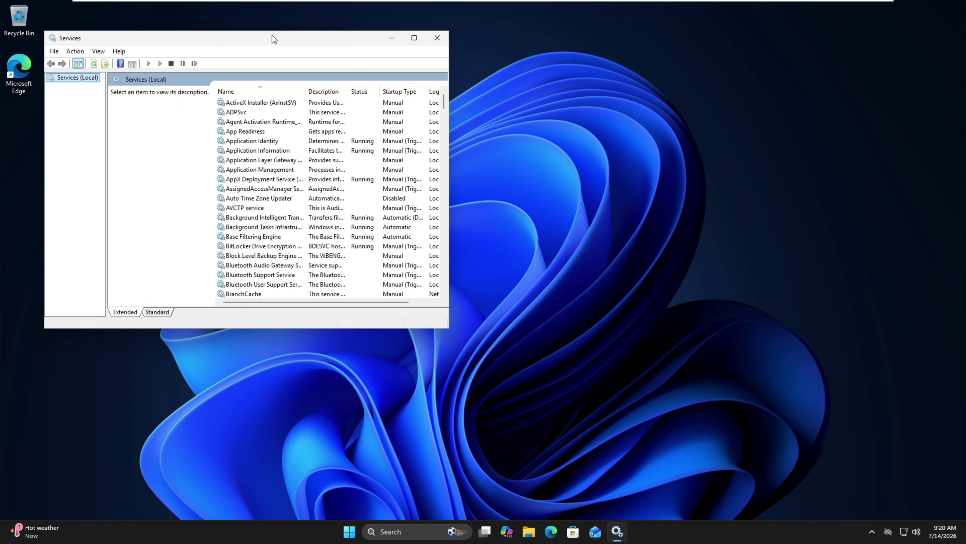
# Step: Find the Windows Search service in the services list and open its properties
pyautogui.moveTo(274, 39); pyautogui.dragTo(367, 81)
pyautogui.click(364, 193)
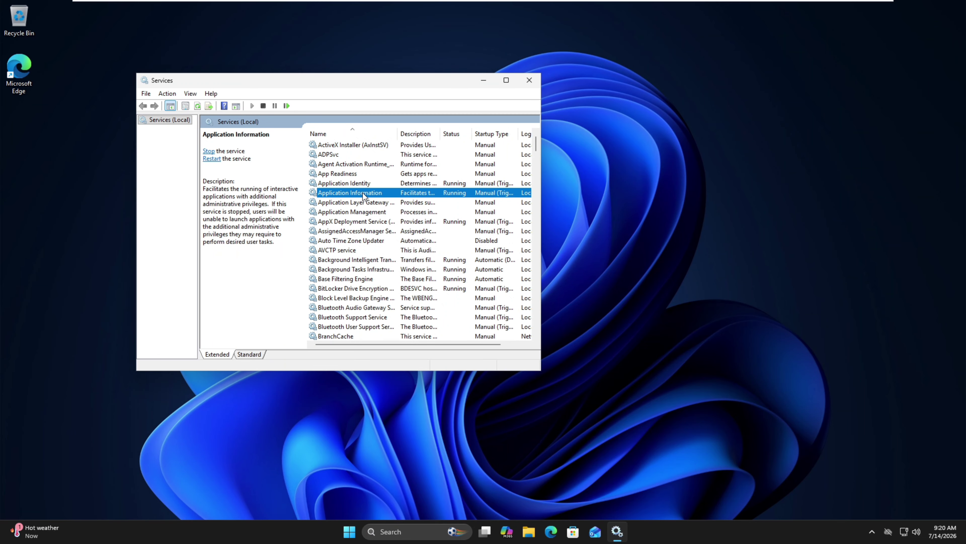
pyautogui.write('win')
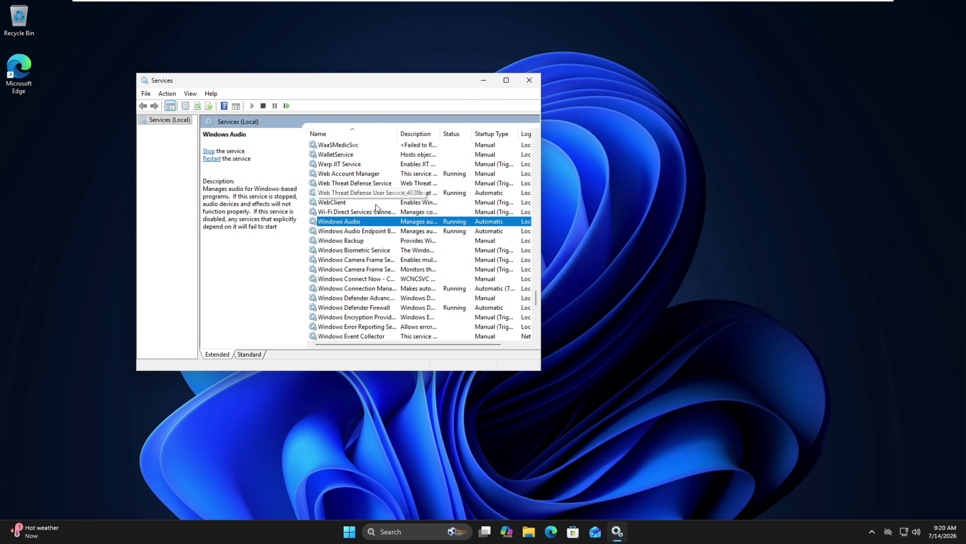
pyautogui.scroll(-9, 367, 236)
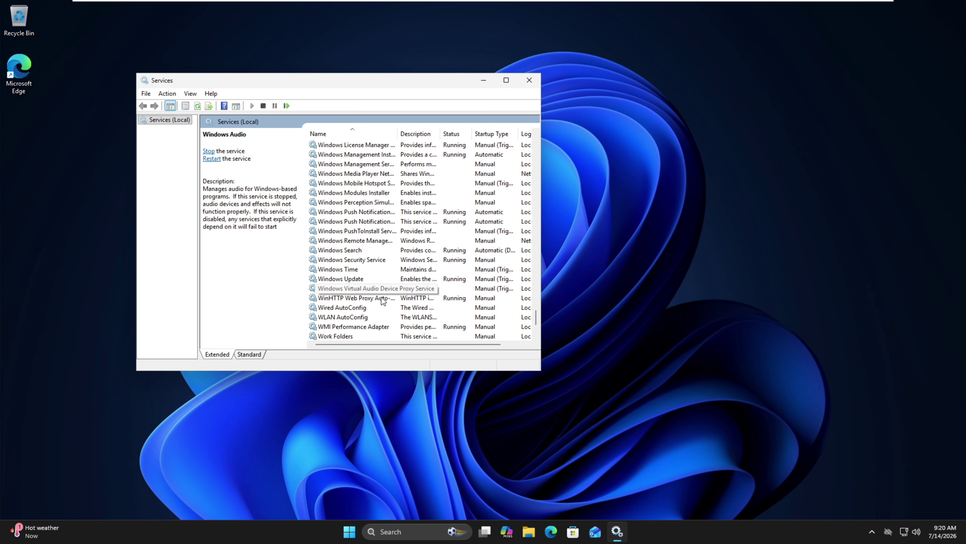
pyautogui.click(349, 251)
pyautogui.doubleClick(349, 254)
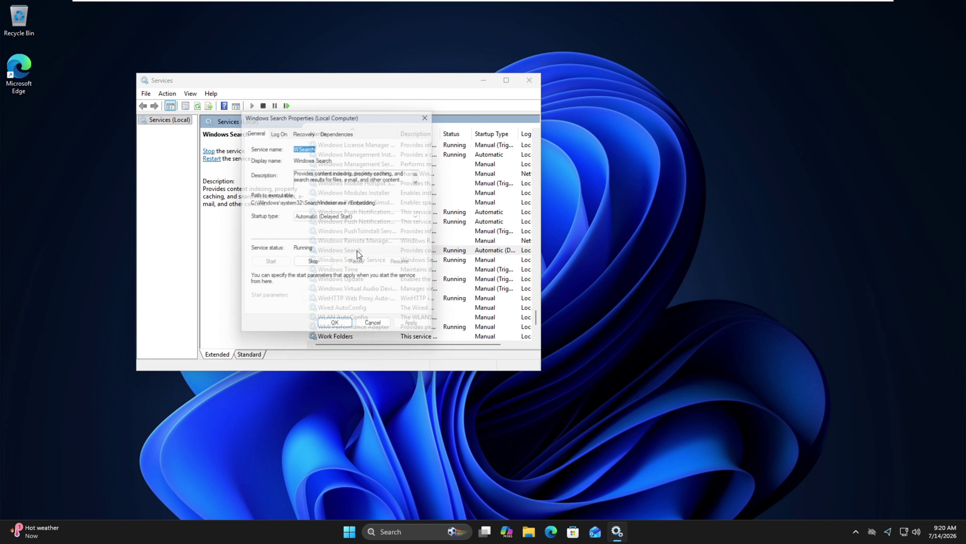
# Step: Set the Windows Search service's startup type to Disabled, stop the service, and close the Services console
pyautogui.click(324, 218)
pyautogui.click(318, 244)
pyautogui.click(417, 330)
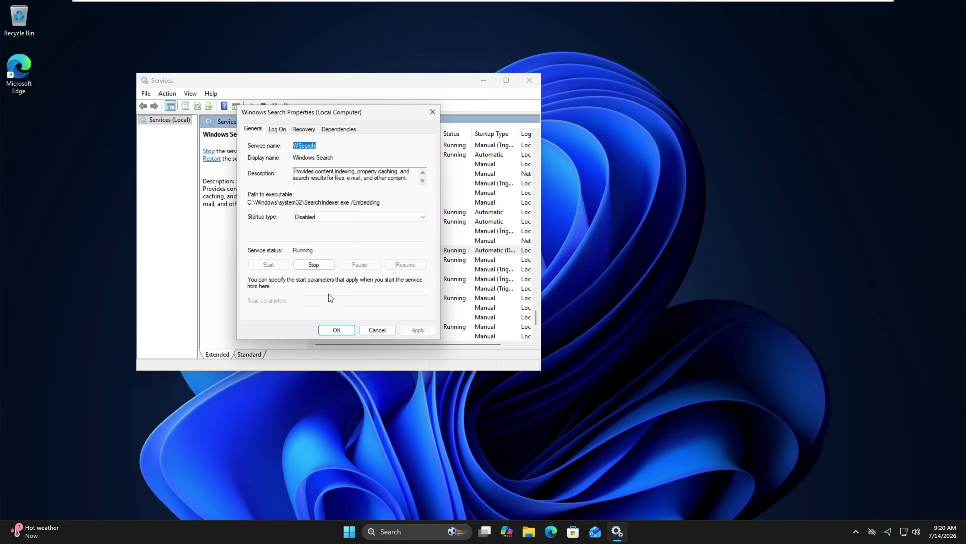
pyautogui.click(310, 263)
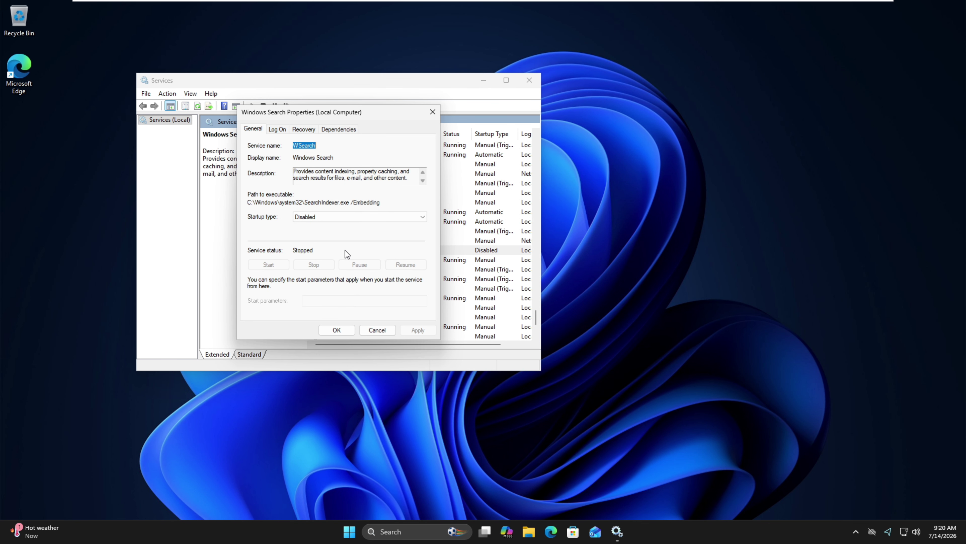
pyautogui.click(336, 330)
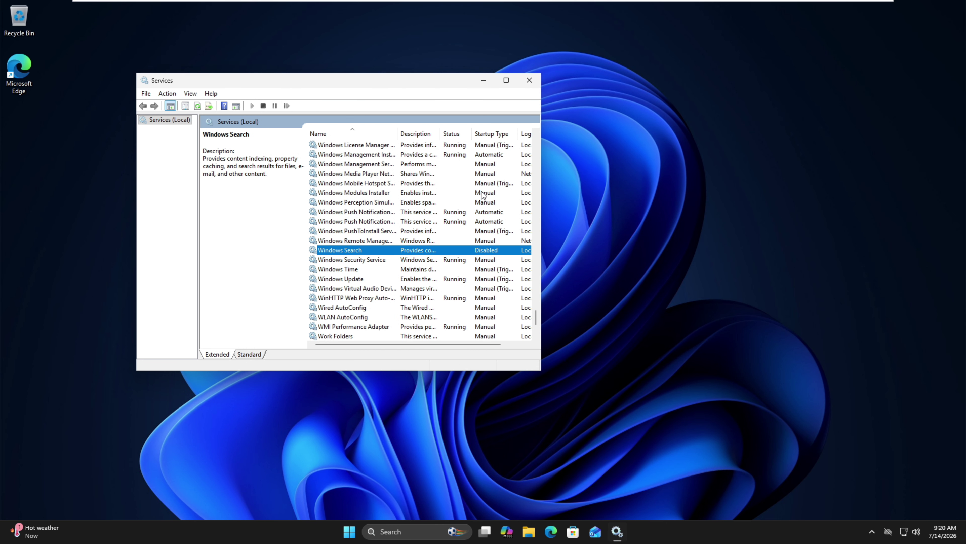
pyautogui.click(529, 80)
# Step: Test Start menu search with the text fdfd, clear the query, and close the search view
pyautogui.click(358, 536)
pyautogui.write('fdfd')
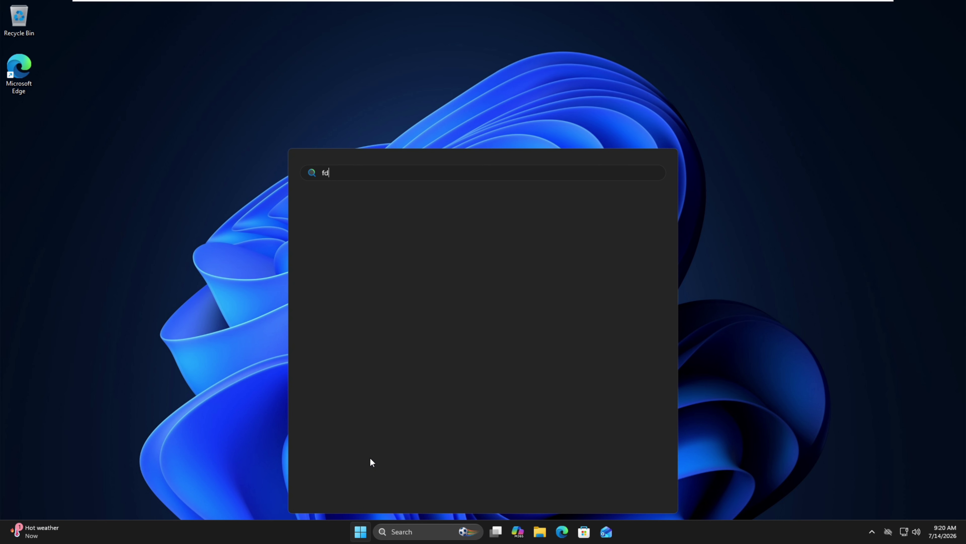
pyautogui.press('BackSpace')
pyautogui.press('BackSpace')
pyautogui.press('BackSpace')
pyautogui.press('BackSpace')
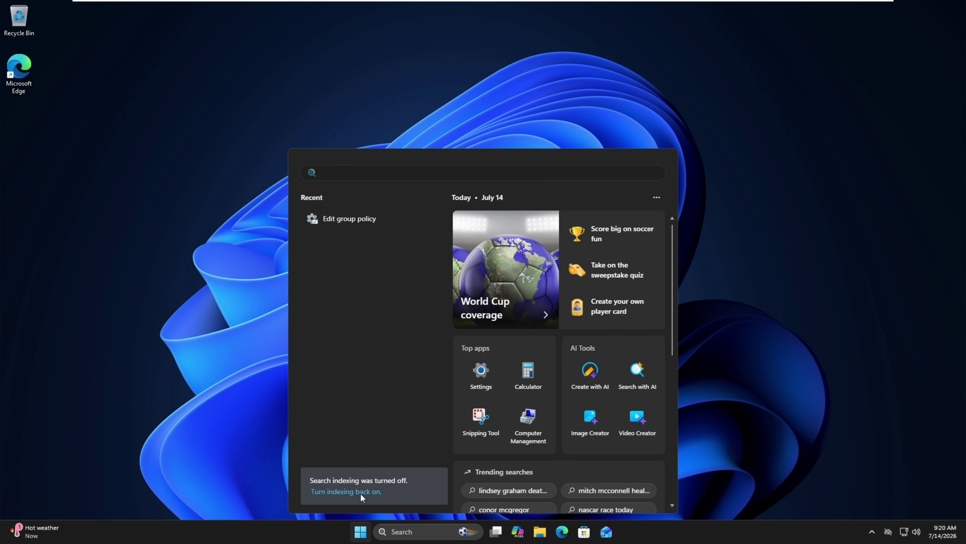
pyautogui.click(227, 353)
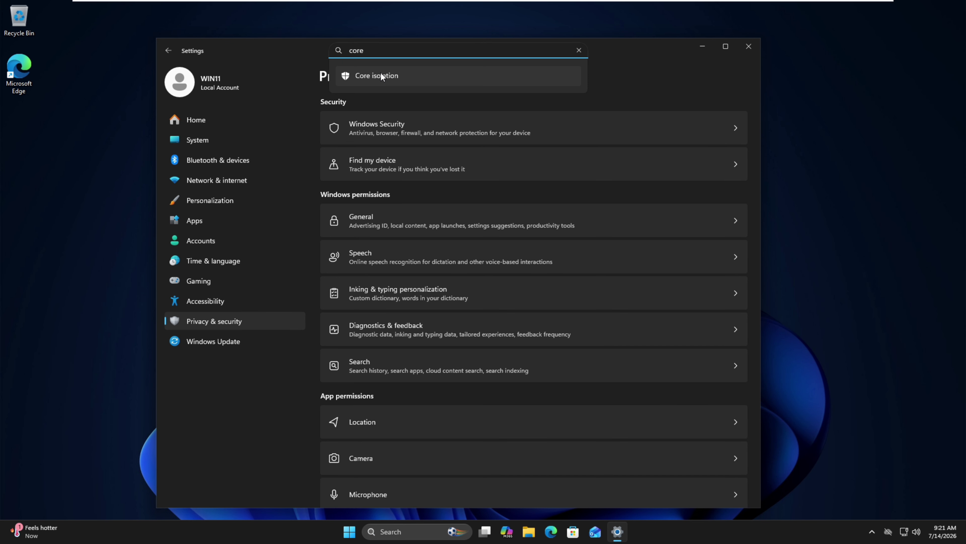
# Step: Try to toggle Memory integrity in the Core isolation settings, decline the permission request, and close Windows Security and Settings
pyautogui.click(383, 76)
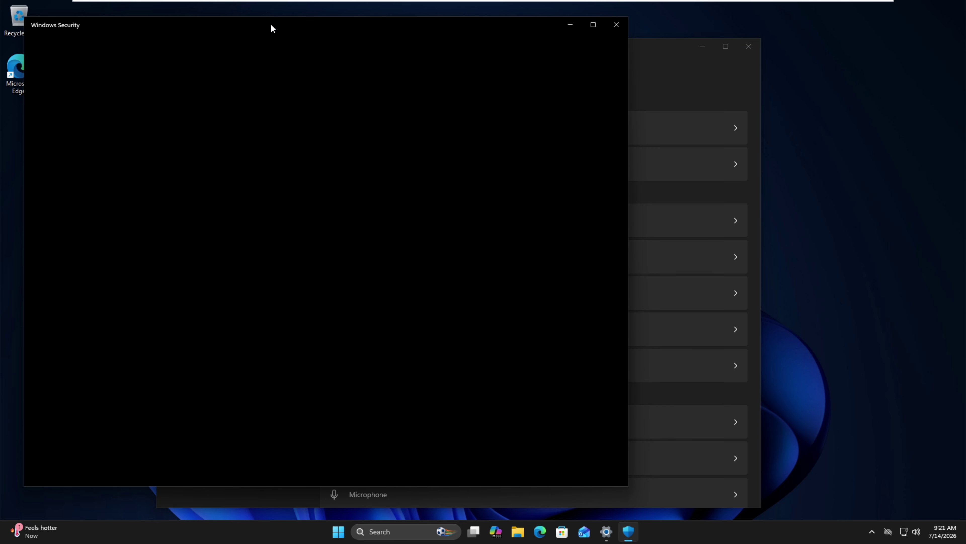
pyautogui.moveTo(271, 26); pyautogui.dragTo(386, 48)
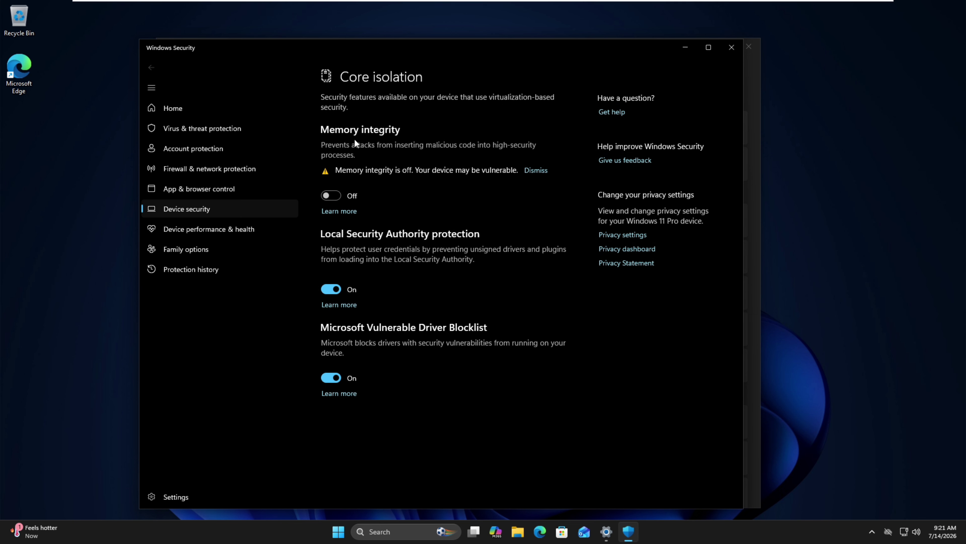
pyautogui.click(334, 194)
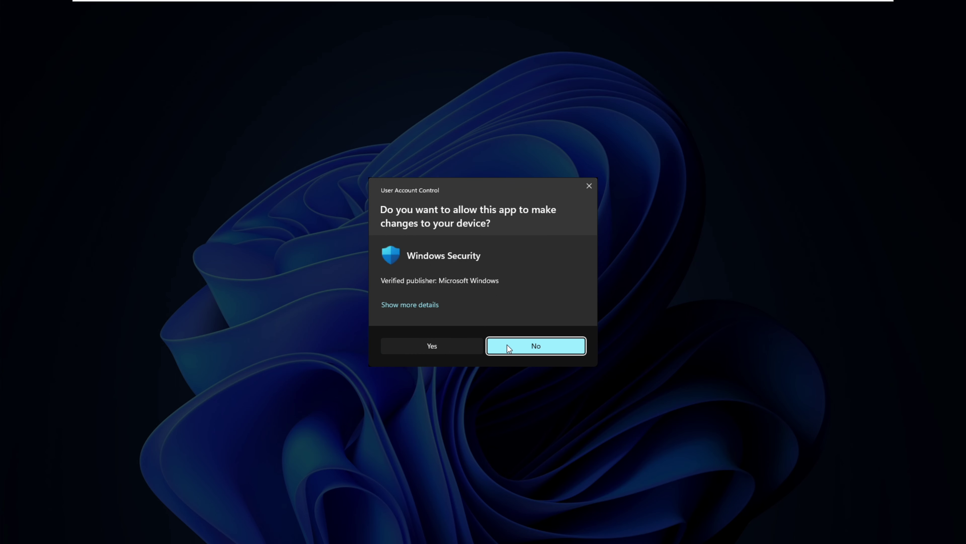
pyautogui.click(507, 346)
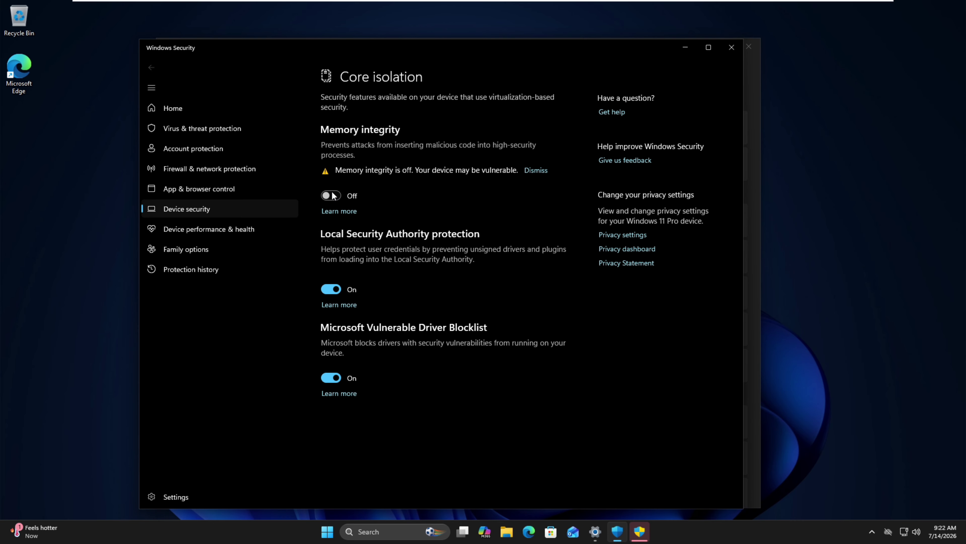
pyautogui.click(731, 48)
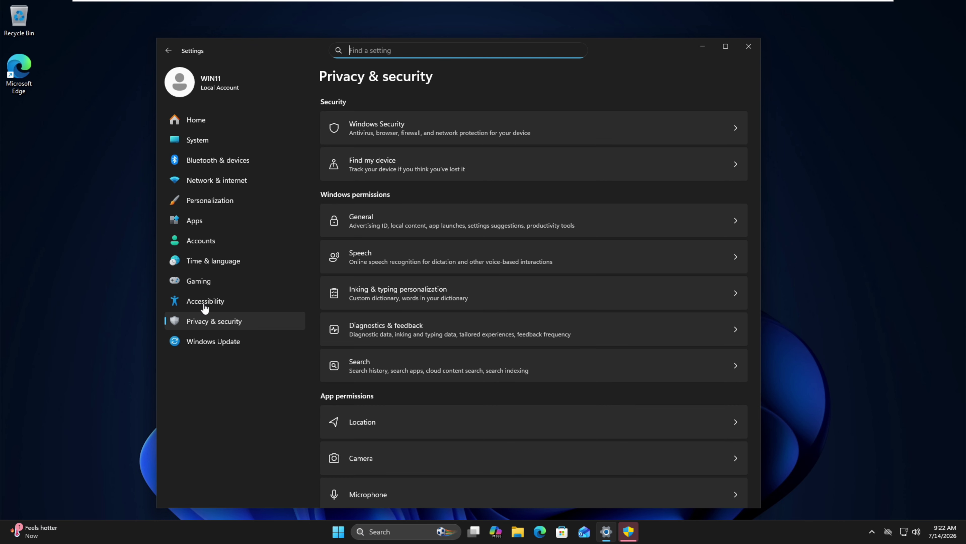
pyautogui.click(747, 47)
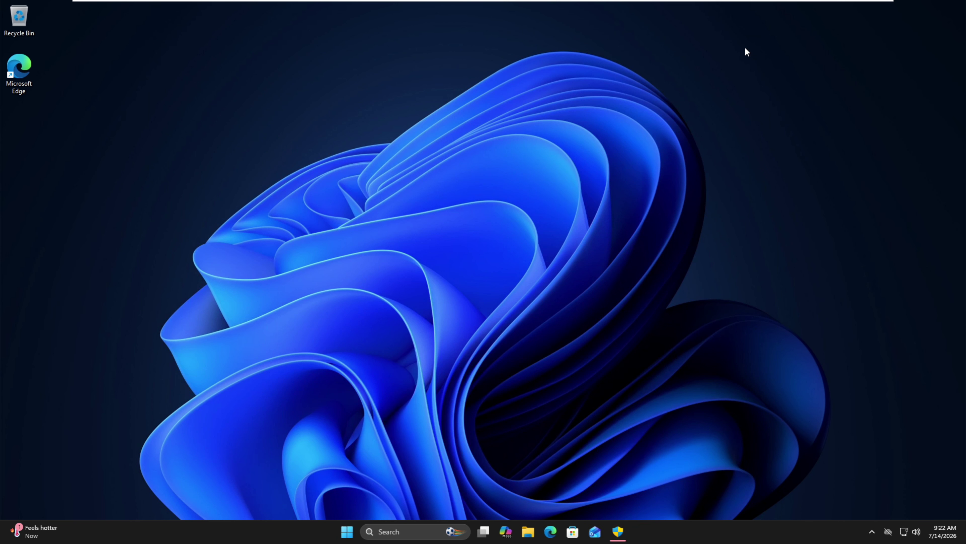